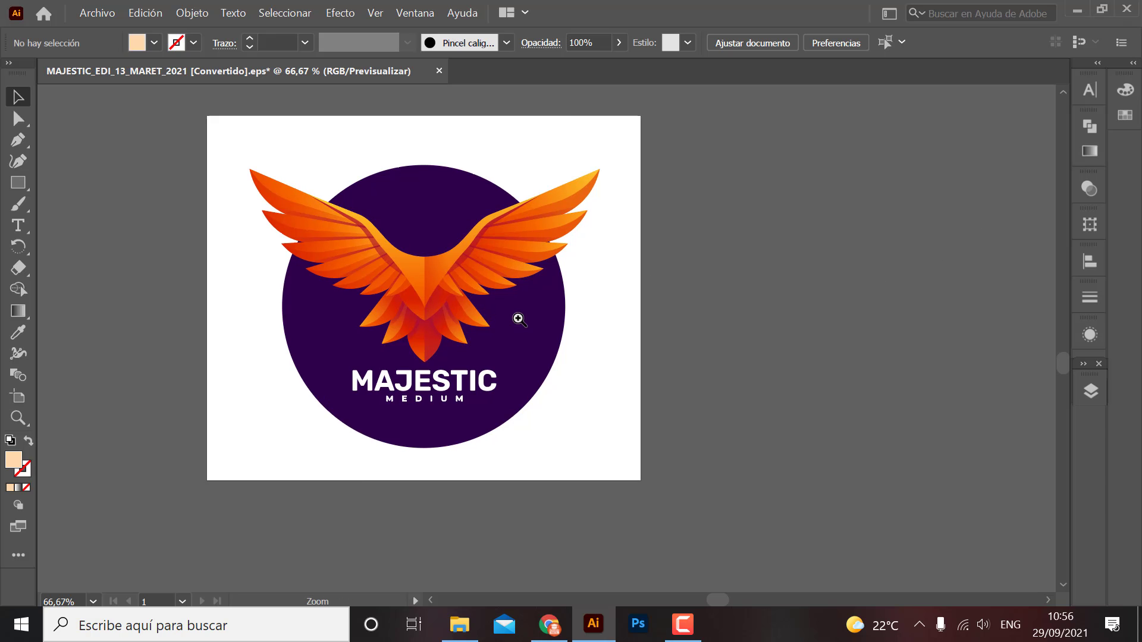
Step: Inspect the logo's wings and MEDIUM lettering paths in outline view, then return to preview
scroll(518, 319, "up", 3)
left_click(498, 334)
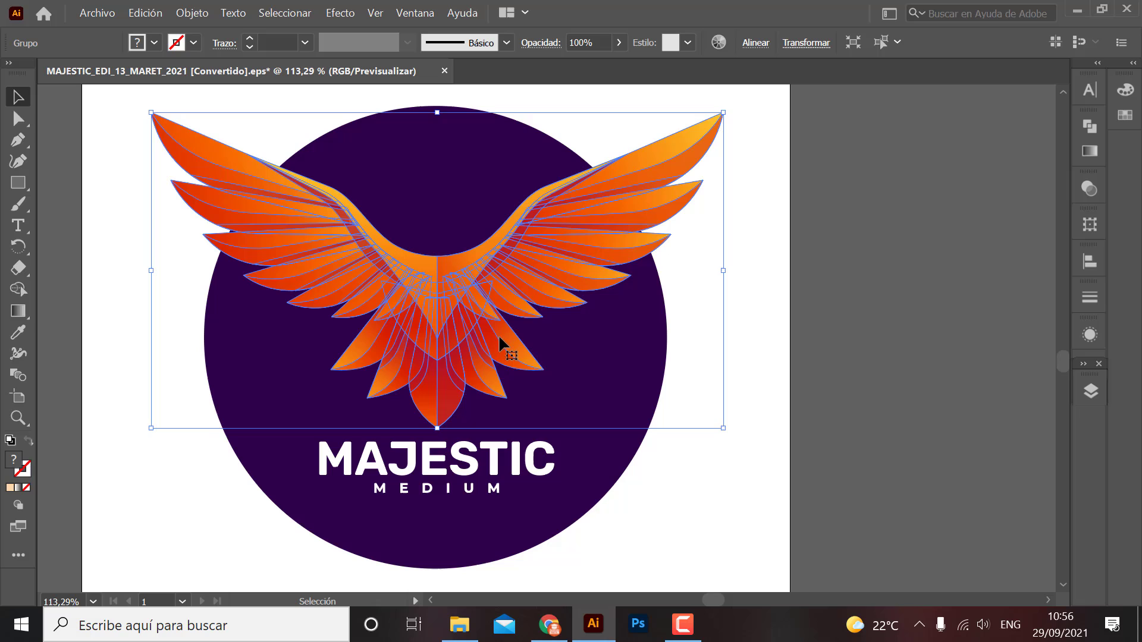
left_click(494, 489)
key("ctrl+y")
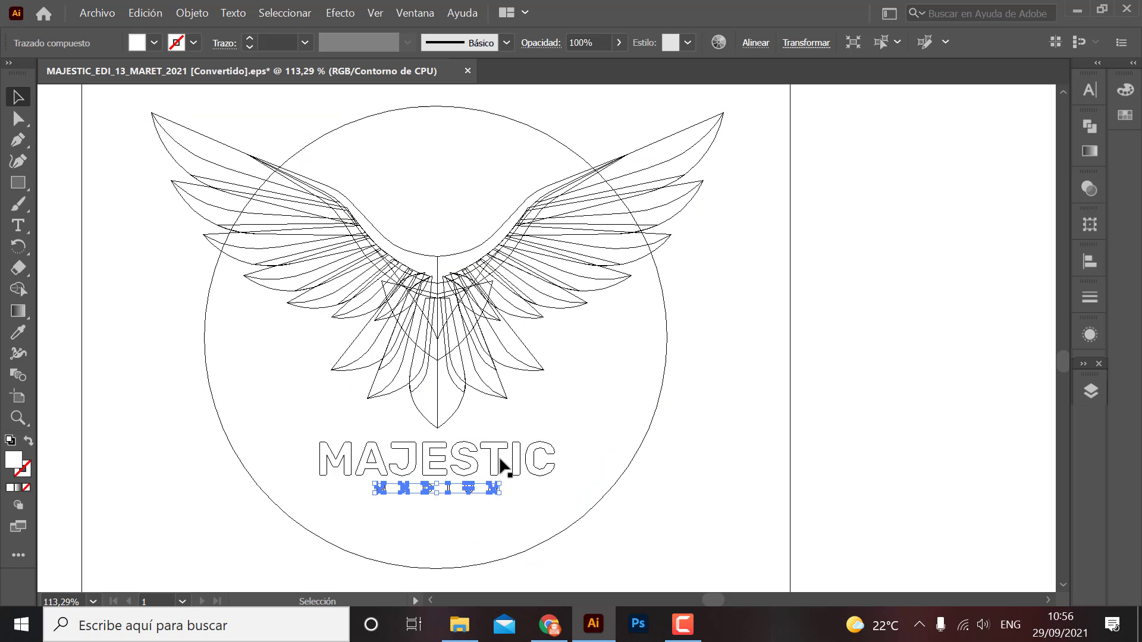
key("ctrl")
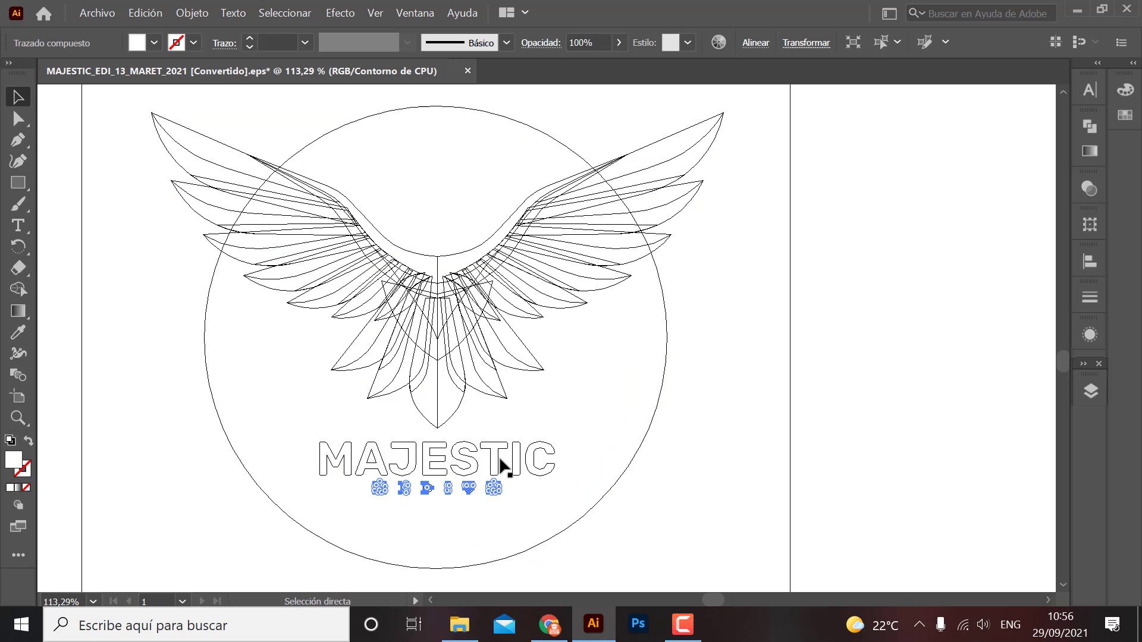
key("ctrl+y")
key("ctrl+1")
key("ctrl+minus")
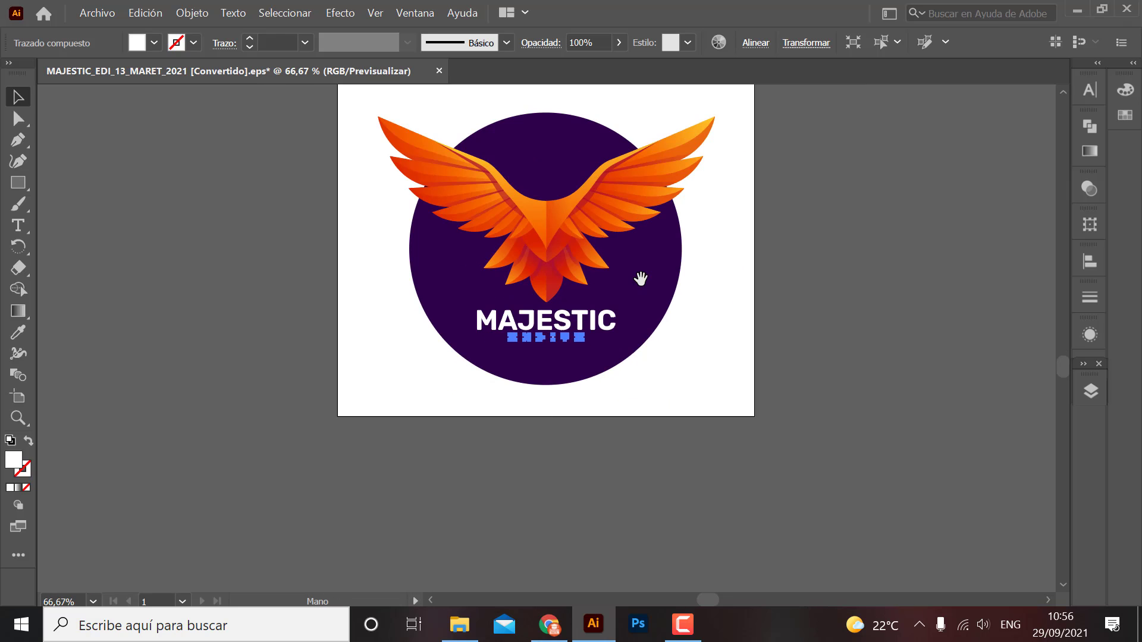
left_click_drag(641, 278, 518, 345)
left_click(724, 362)
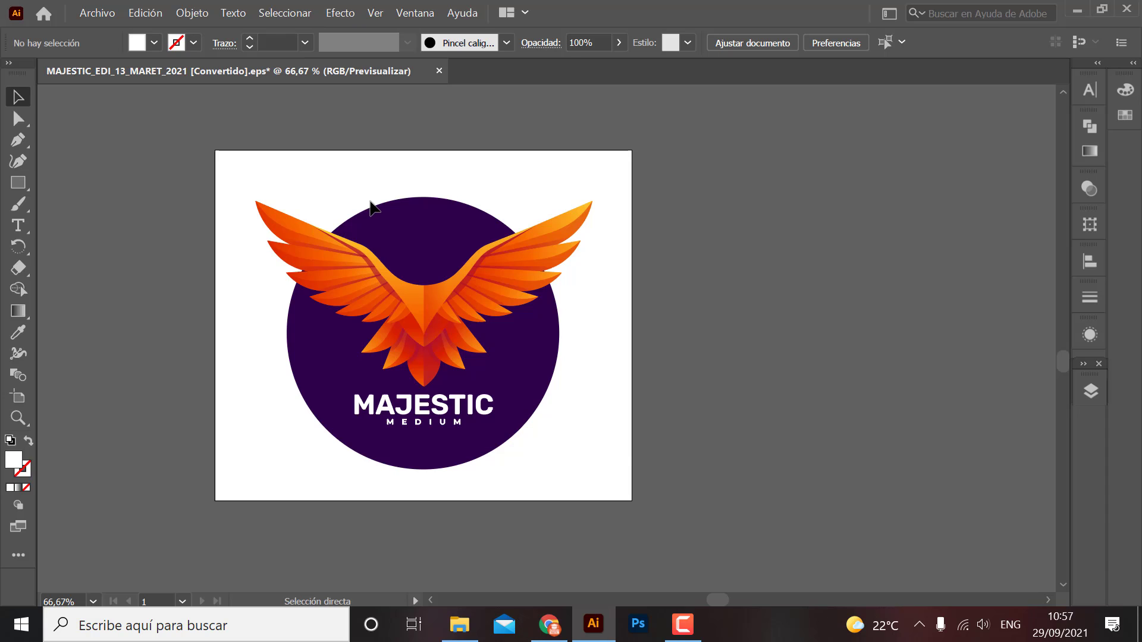
Step: Draw a matching second artboard to the right of the logo artboard
key("ctrl+minus")
key("ctrl+minus")
key("ctrl+minus")
key("ctrl+minus")
key("ctrl+minus")
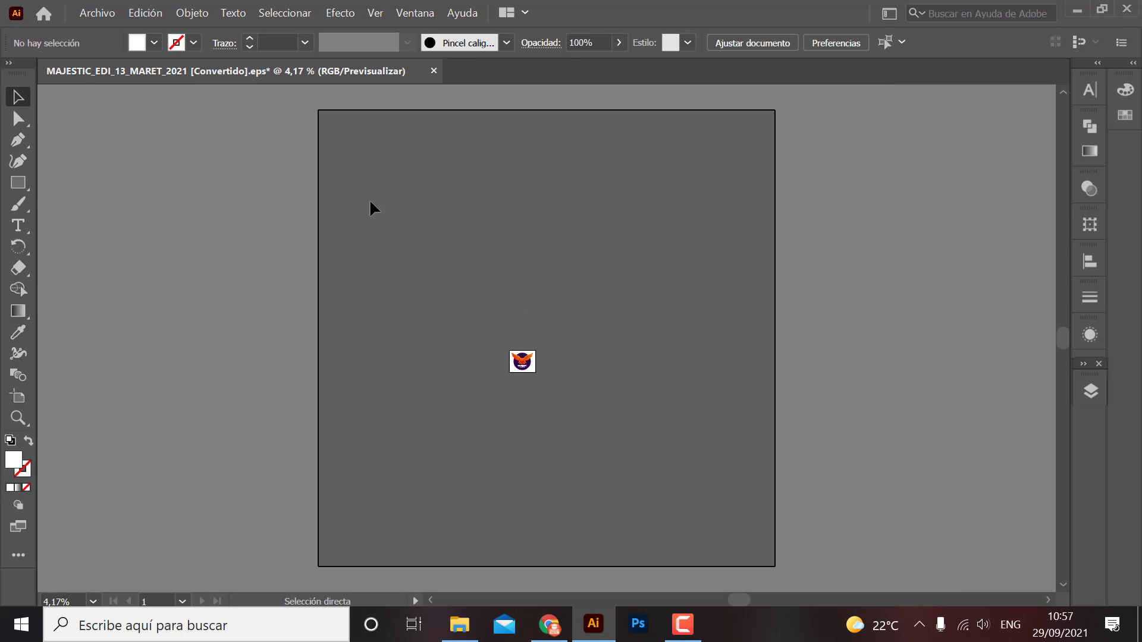
key("ctrl+plus")
key("ctrl+plus")
key("ctrl+plus")
key("ctrl+plus")
scroll(500, 408, "down", 3)
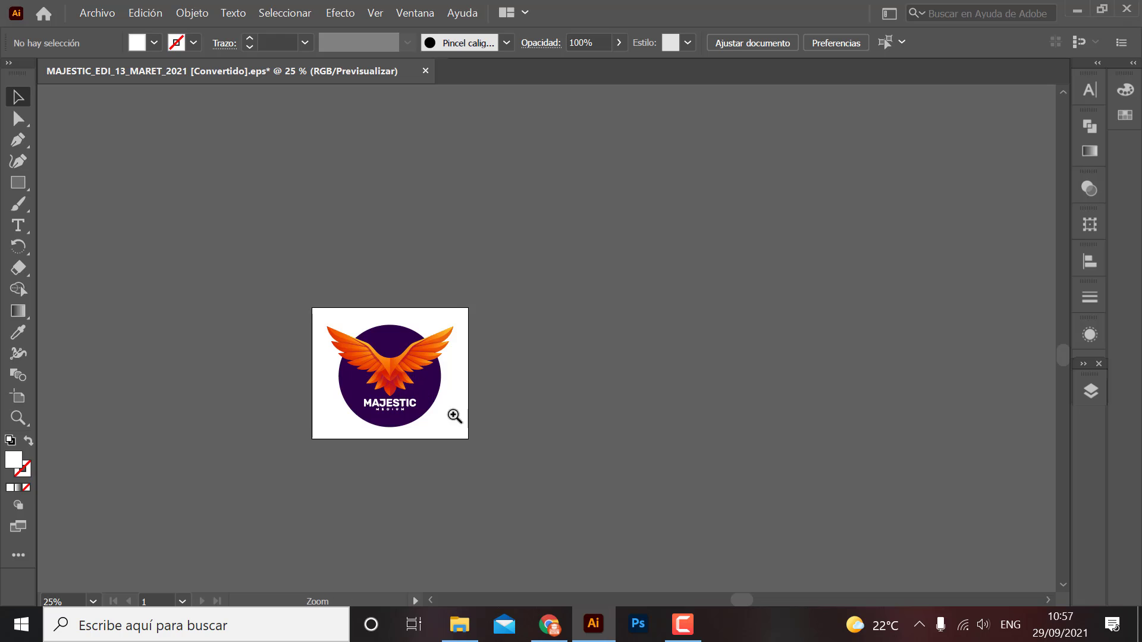
left_click_drag(454, 416, 545, 467)
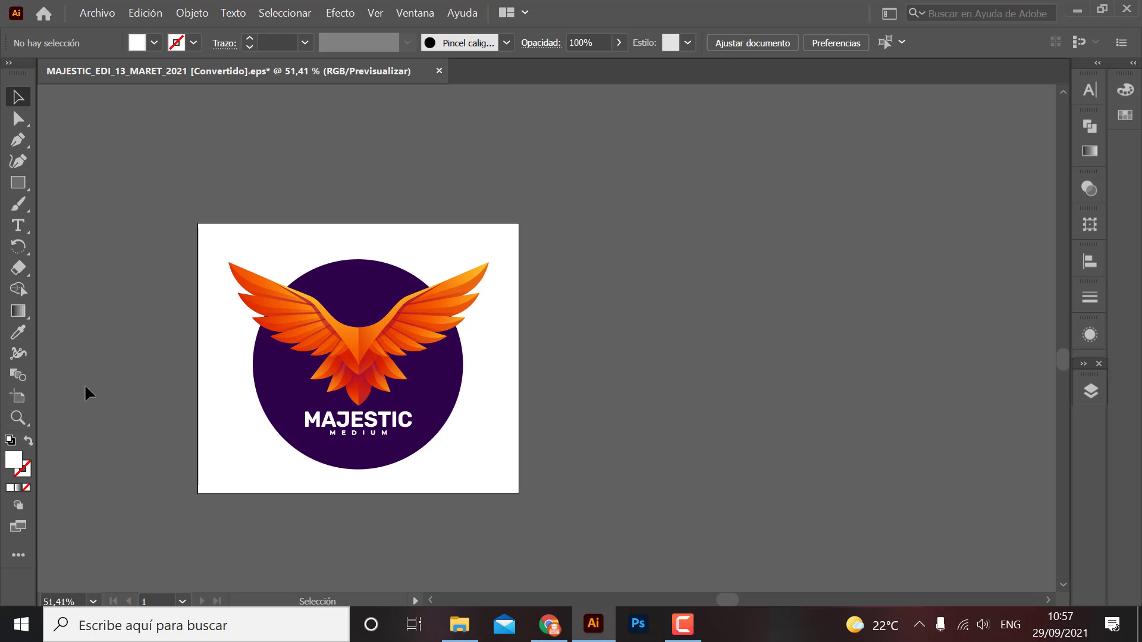
left_click(19, 397)
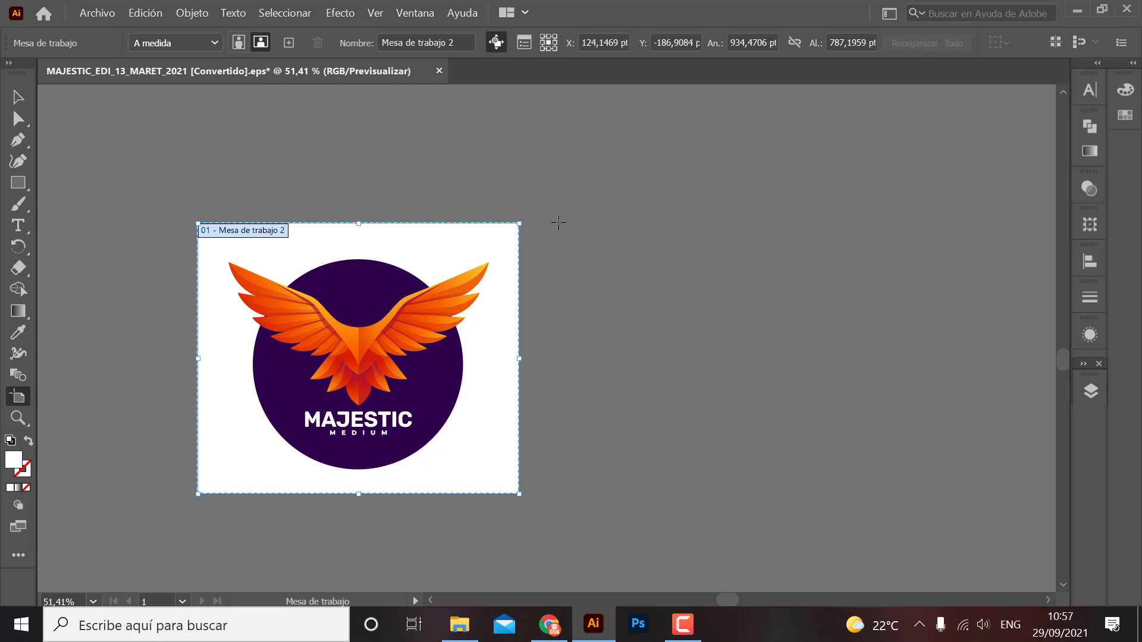
left_click_drag(559, 223, 871, 493)
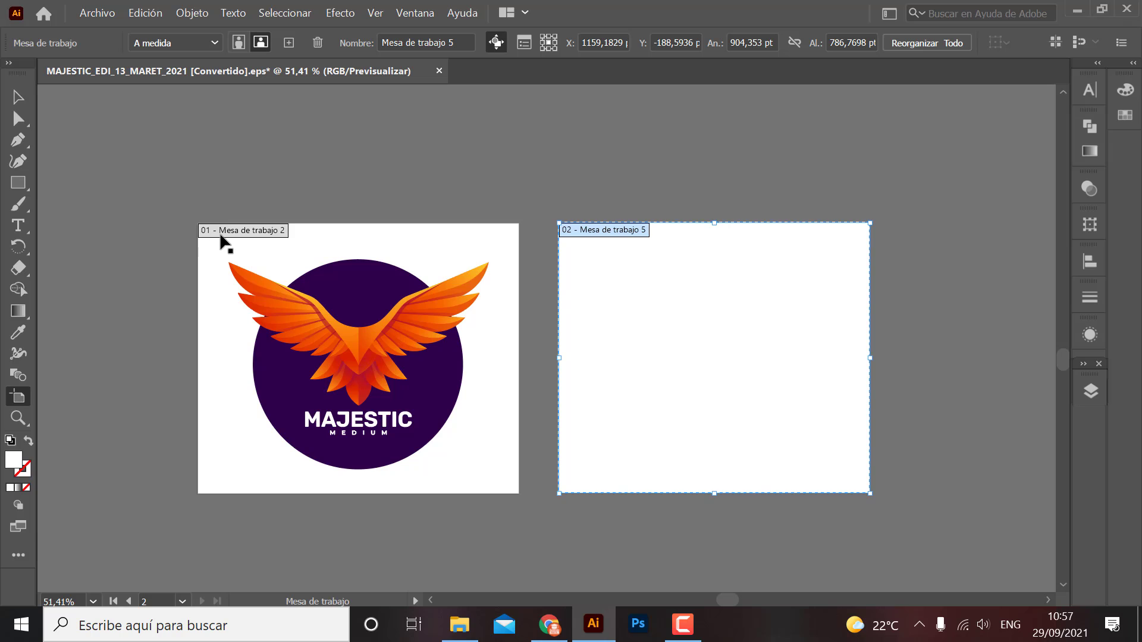
Step: Draw a third artboard to the right of artboard 02
key("ctrl+plus")
key("ctrl+plus")
key("ctrl+plus")
mouse_move(340, 290)
left_mouse_down()
mouse_move(454, 333)
mouse_move(413, 327)
mouse_move(699, 304)
mouse_move(315, 305)
left_mouse_up()
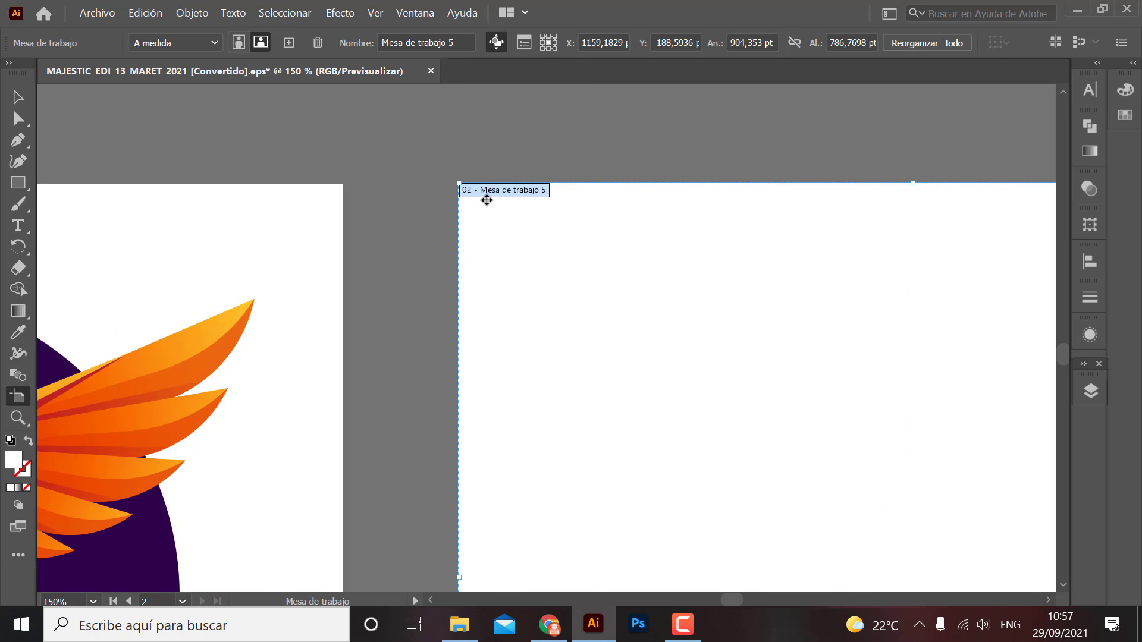
key("ctrl+minus")
key("ctrl+minus")
key("ctrl+minus")
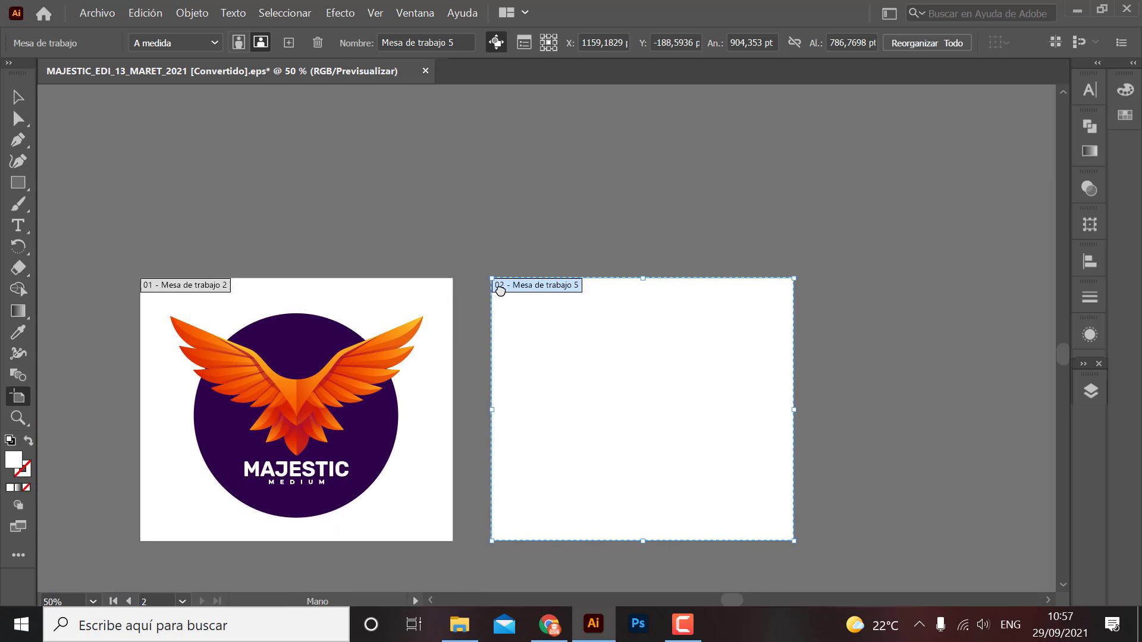
mouse_move(599, 170)
left_mouse_down()
mouse_move(703, 335)
mouse_move(898, 432)
left_mouse_up()
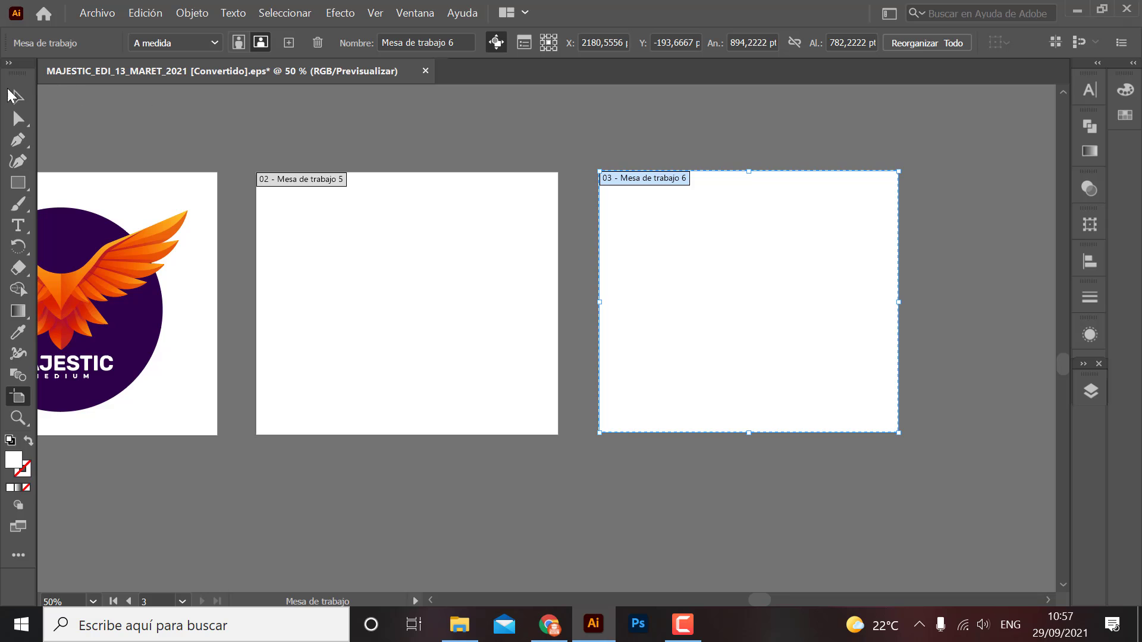
Step: Delete the extra third artboard, leaving just the two artboards in view
key("v")
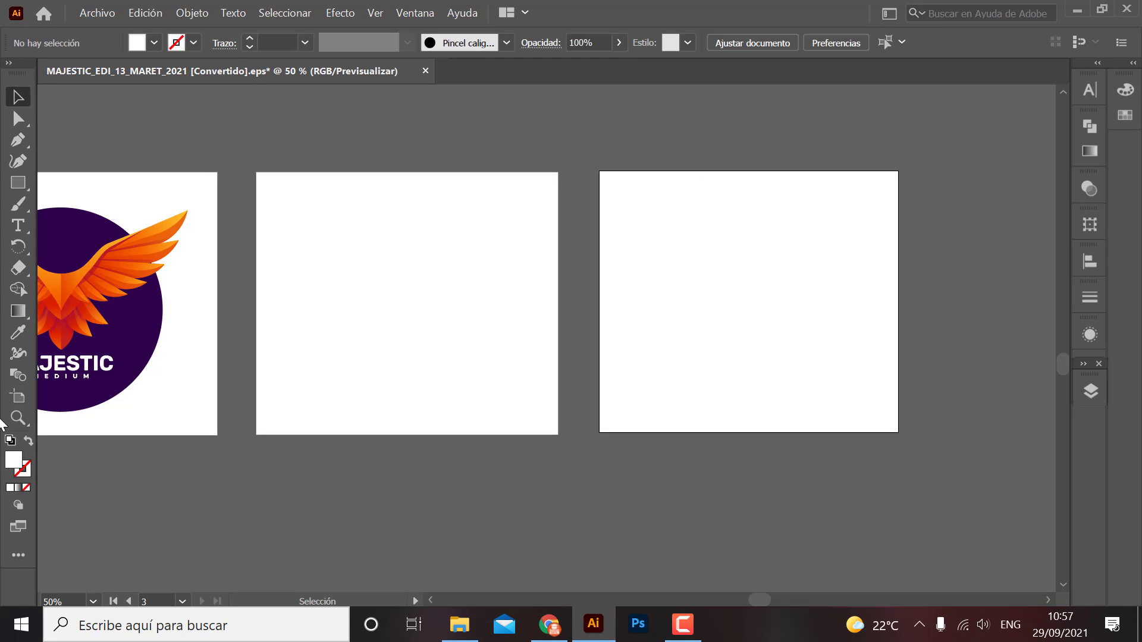
left_click(18, 397)
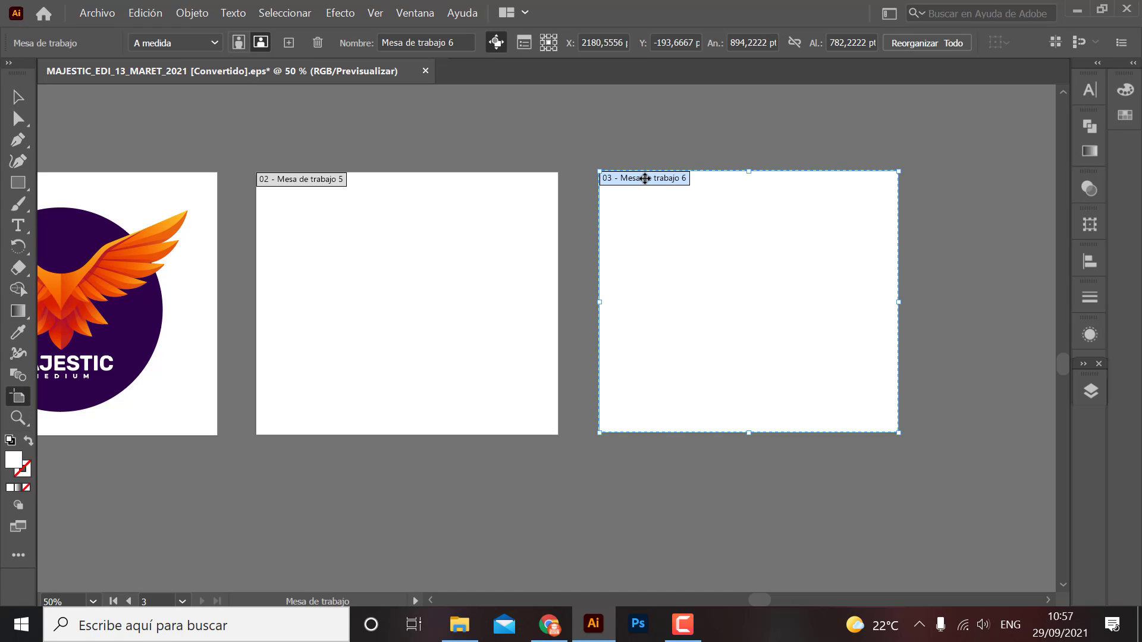
key("Delete")
left_click(18, 96)
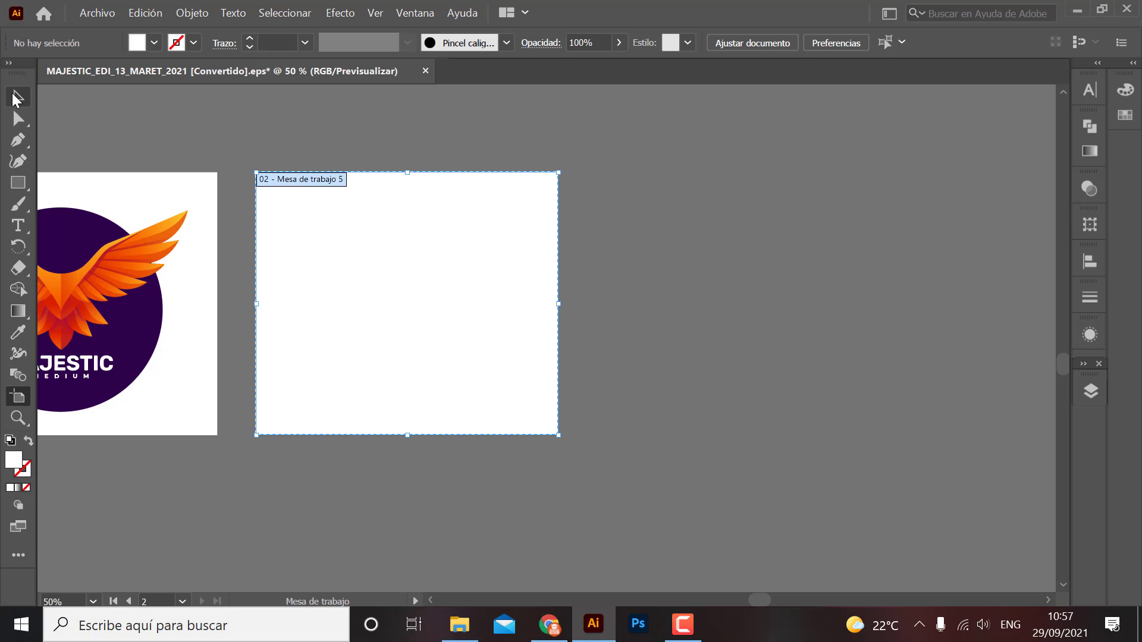
left_click_drag(426, 140, 559, 153)
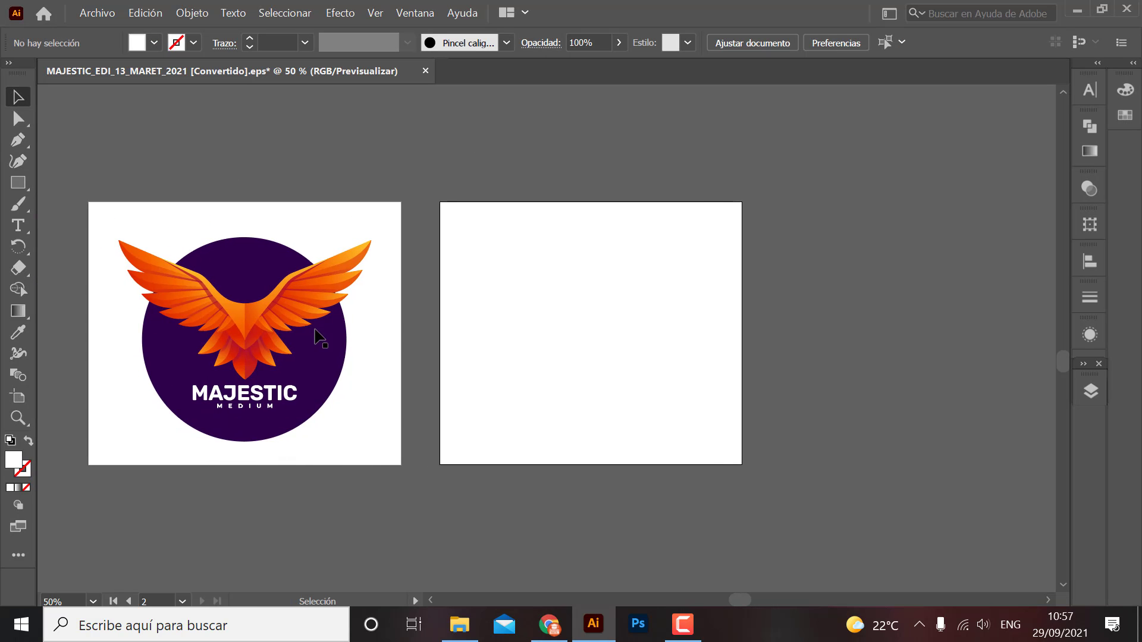
Step: Marquee-select the whole MAJESTIC logo and drag a copy onto artboard 02, then deselect
left_click_drag(377, 189, 110, 416)
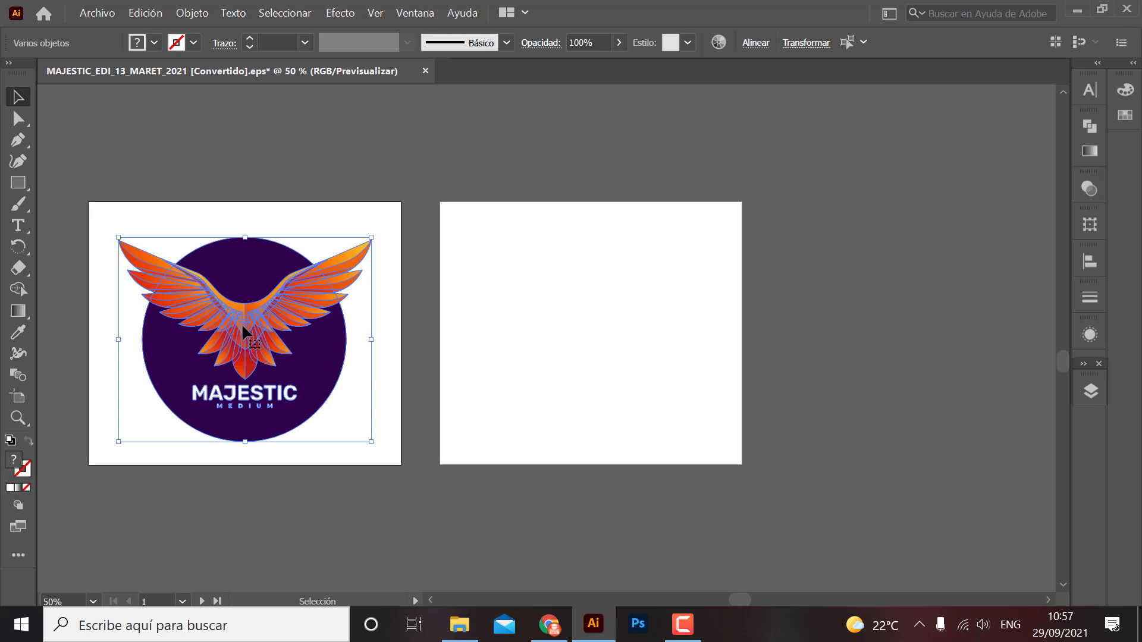
mouse_move(244, 323)
left_mouse_down()
mouse_move(607, 324)
mouse_move(593, 326)
left_mouse_up()
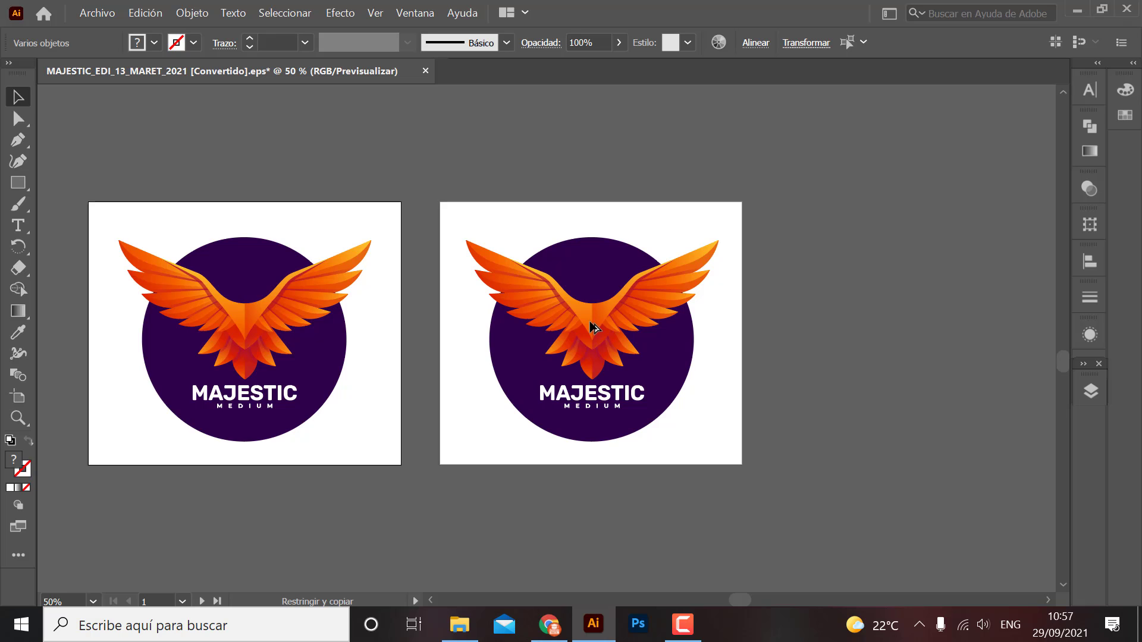
left_click(841, 369)
left_click_drag(441, 432, 528, 398)
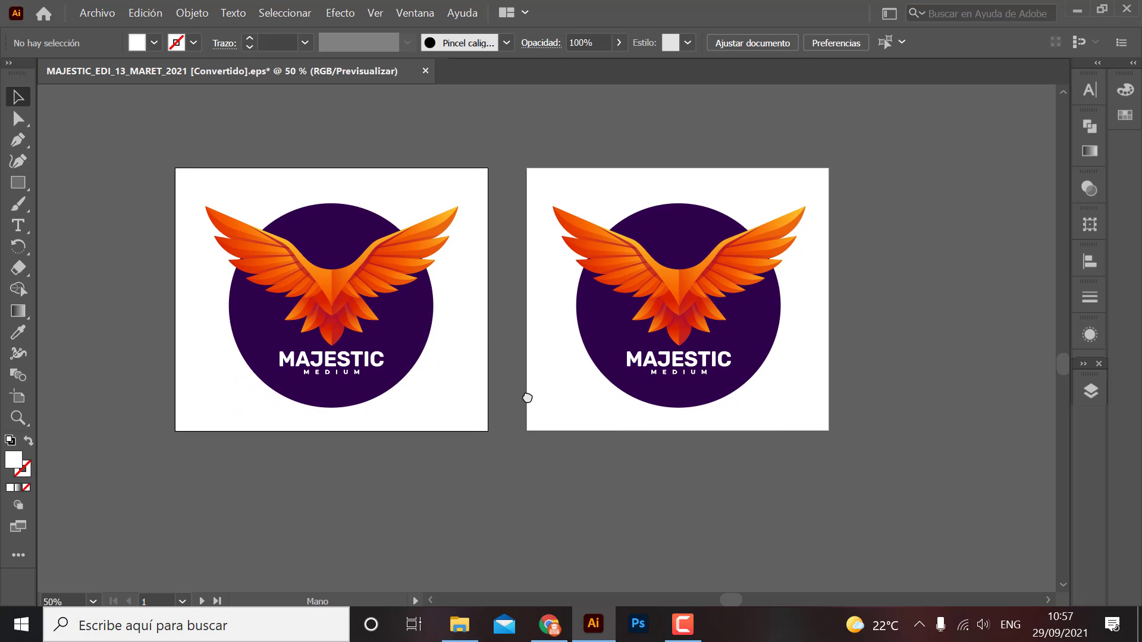
scroll(421, 224, "up", 2)
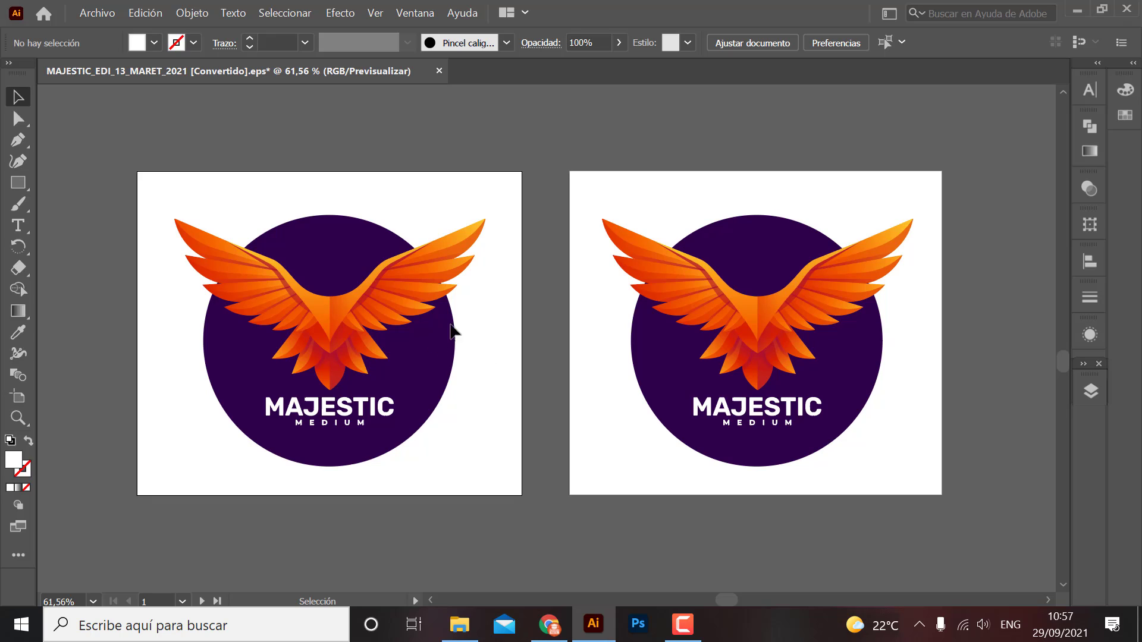
Step: Export the artwork via Exportar como as JPEG (*.JPG) named 'LOGO JPG' on the Escritorio
left_click(98, 13)
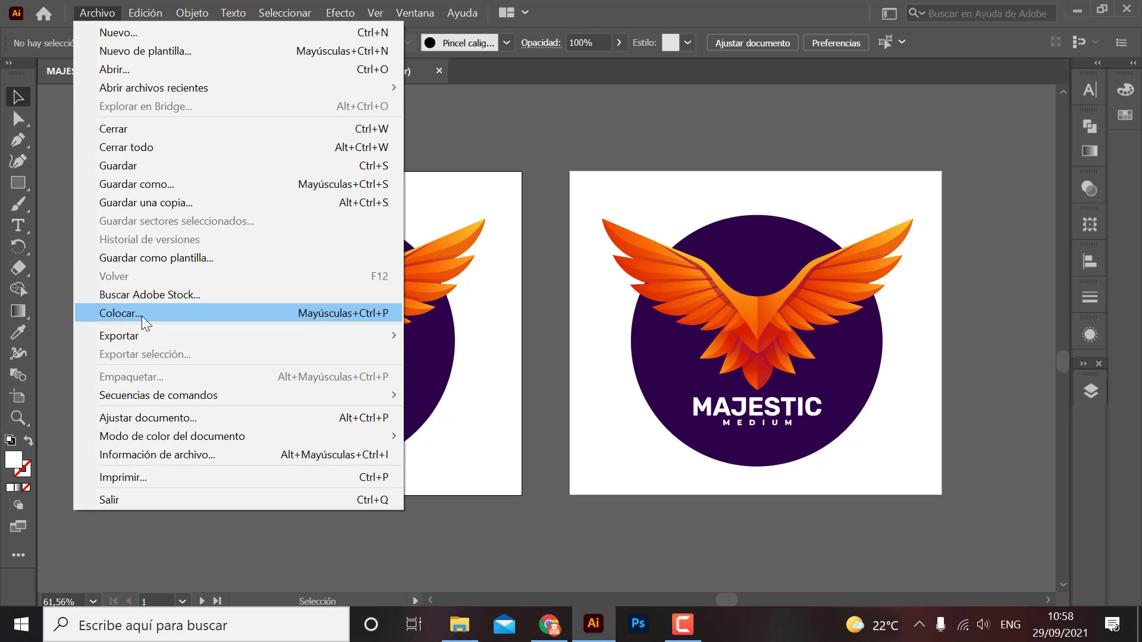
mouse_move(237, 336)
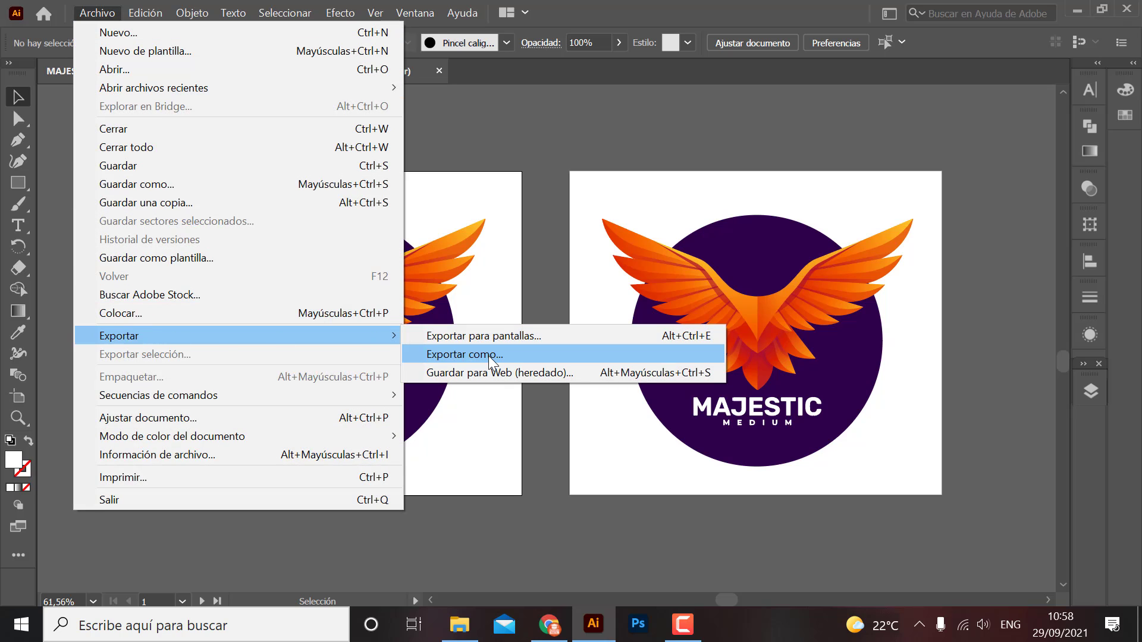
left_click(488, 355)
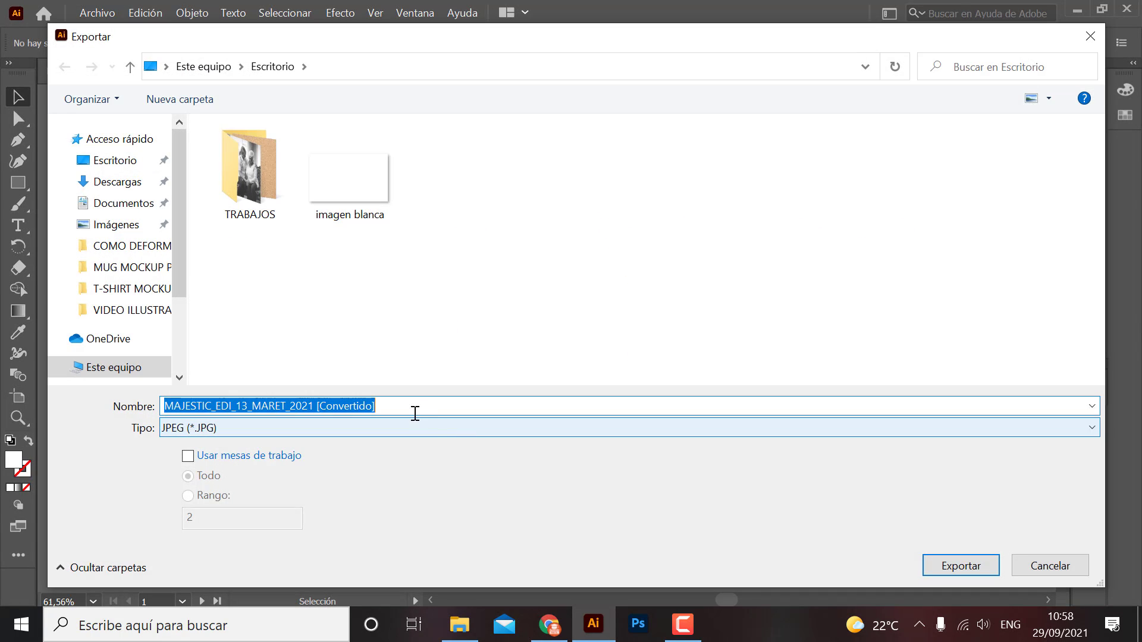
left_click_drag(386, 408, 1, 423)
type("A")
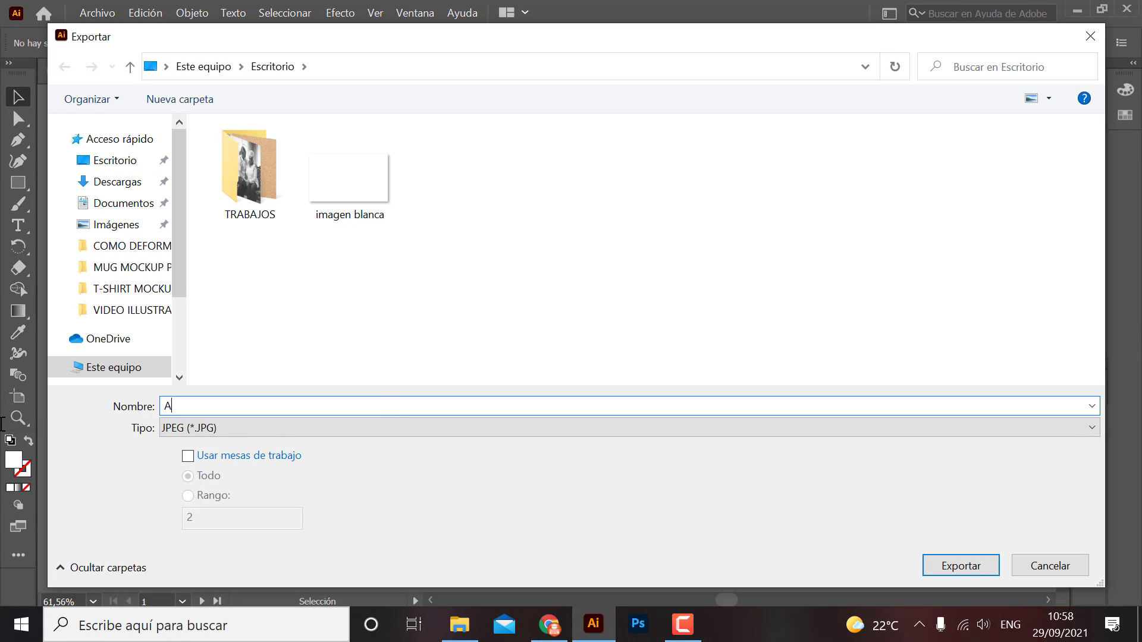
key("BackSpace")
type("LO")
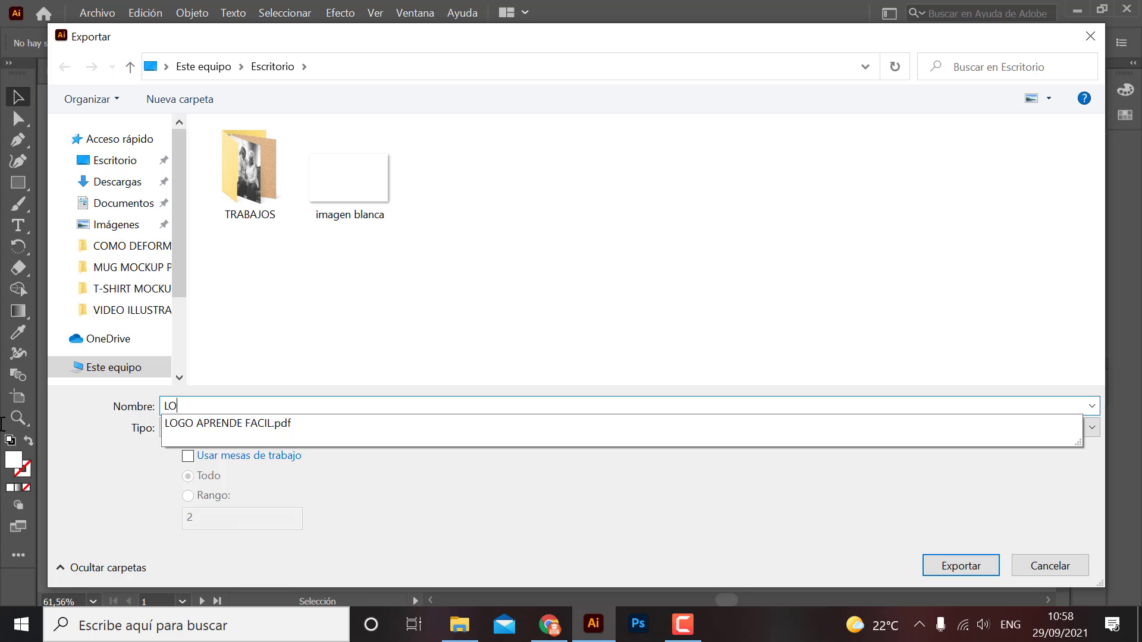
type("GO")
type(" JPG")
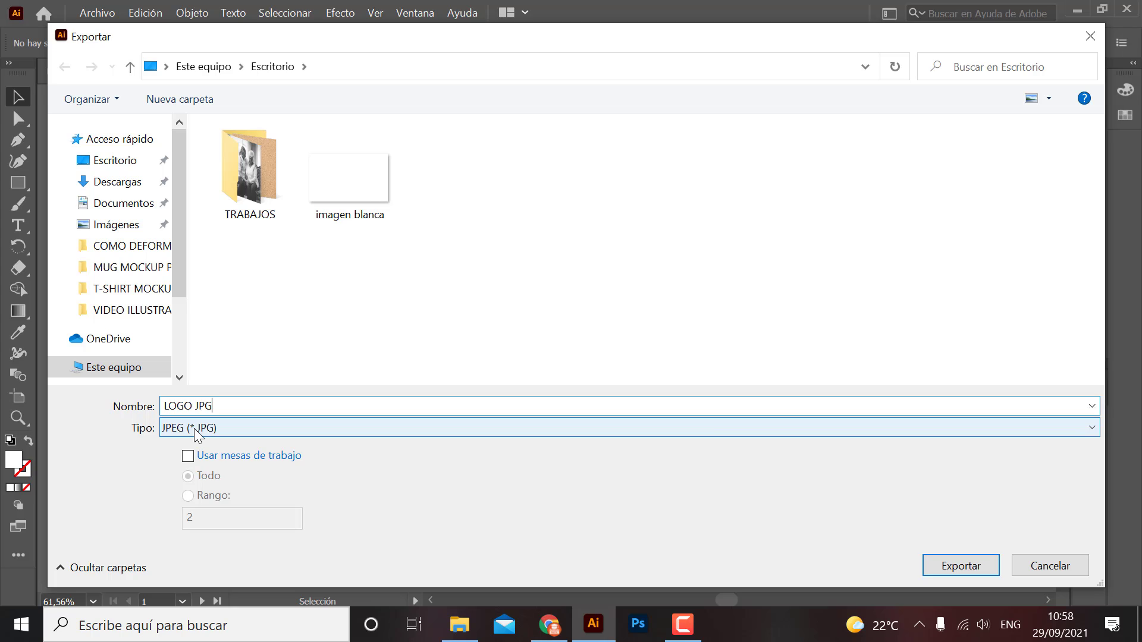
left_click(194, 428)
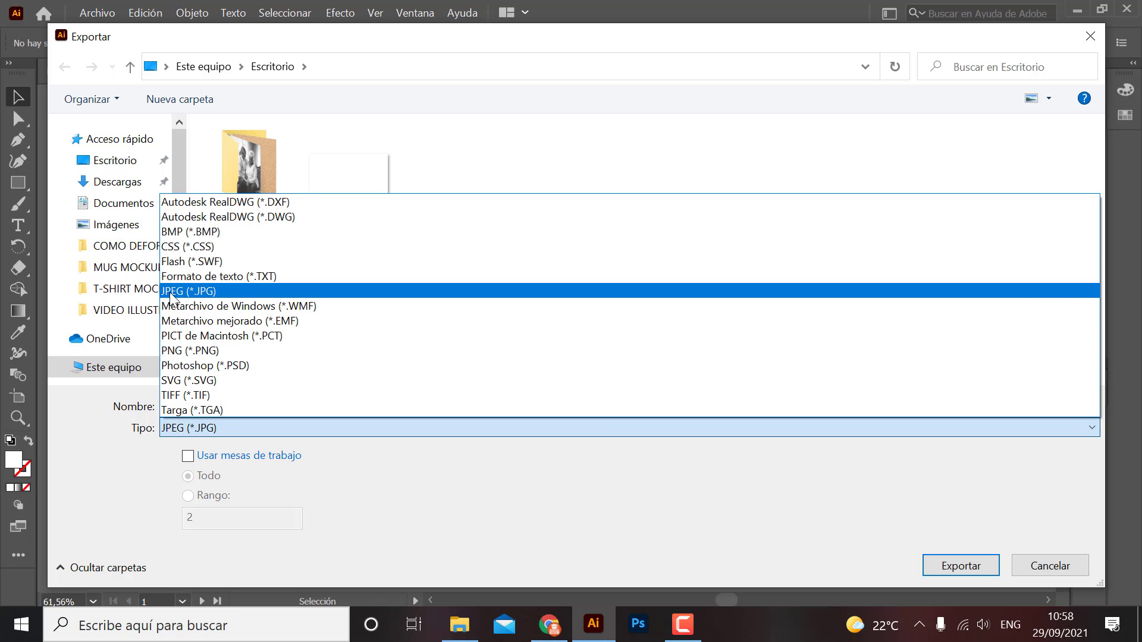
left_click(209, 291)
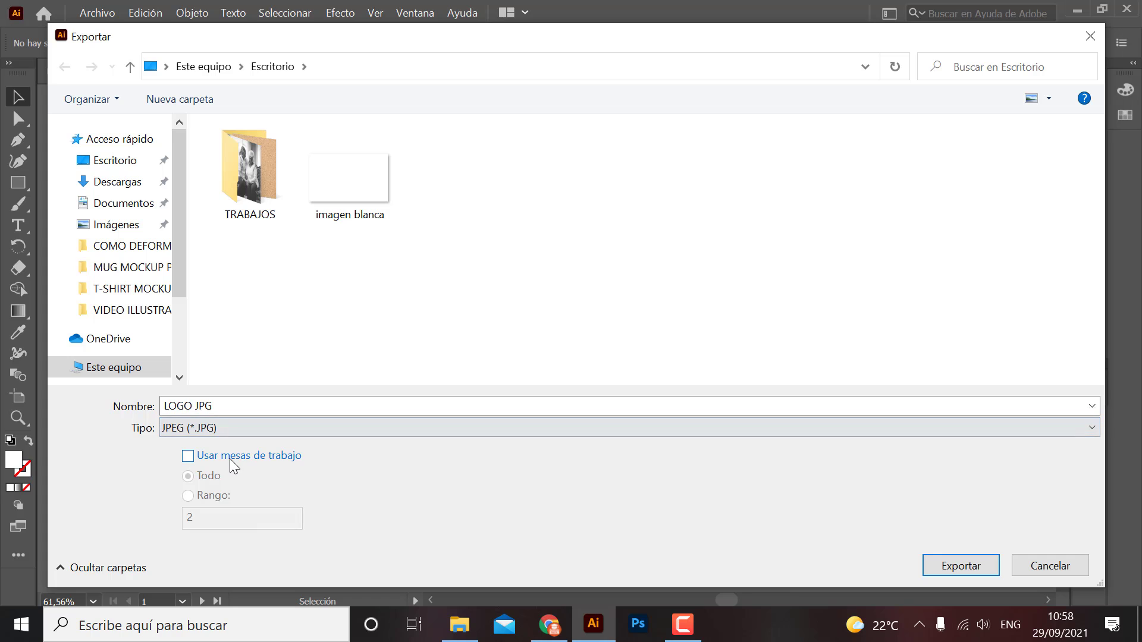
left_click(965, 565)
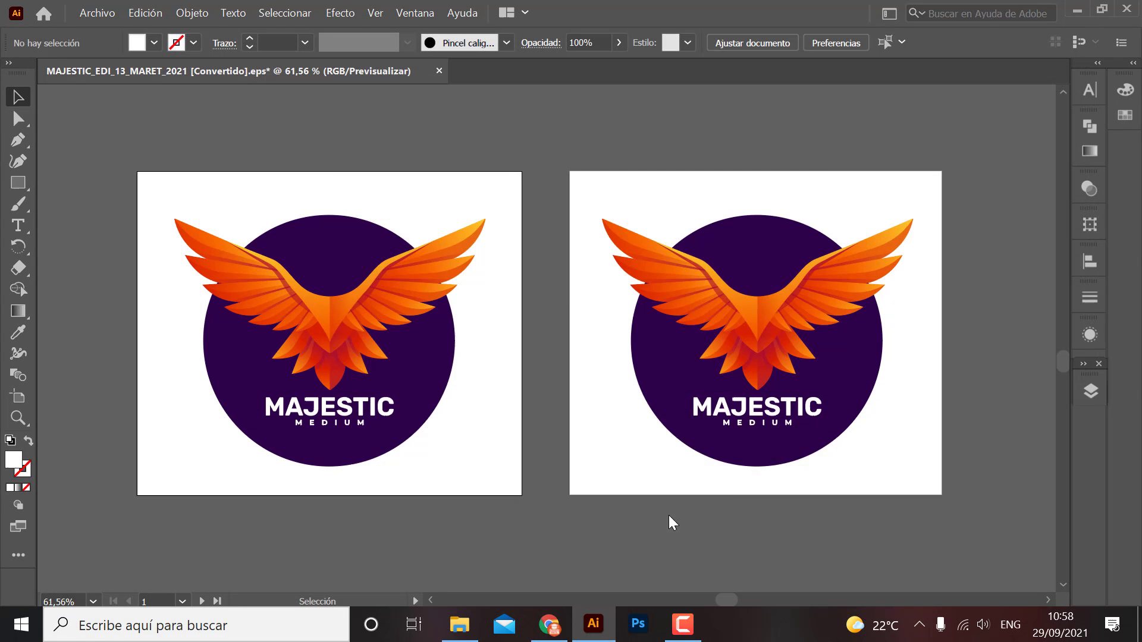
Step: Accept the JPEG options and view LOGO JPG in Photos, then return to Illustrator
left_click(683, 461)
left_click(1140, 624)
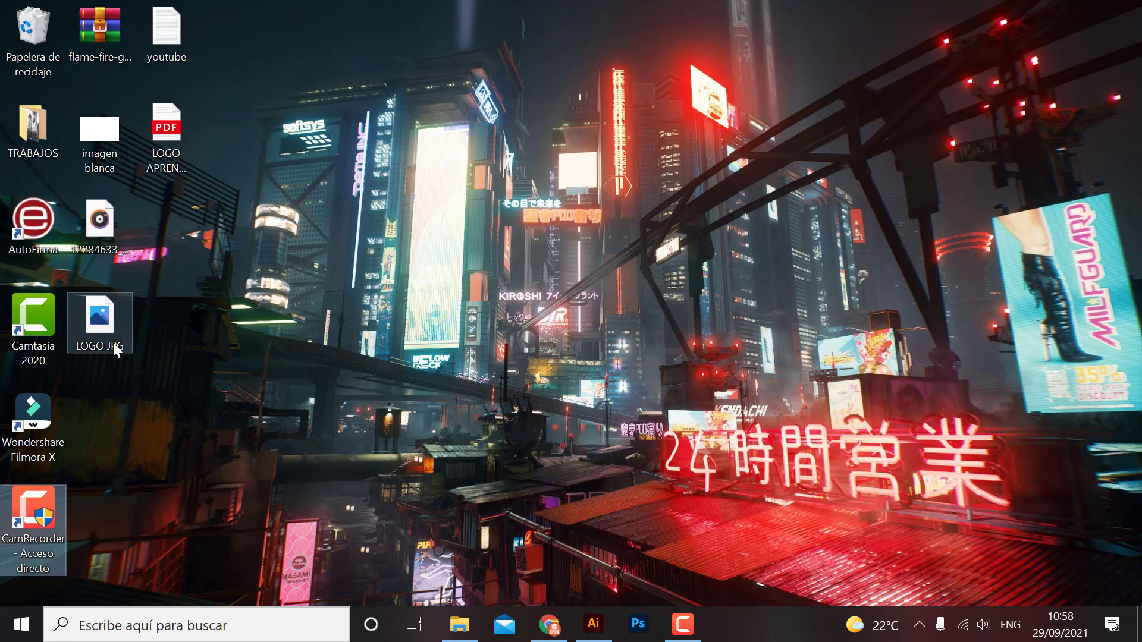
double_click(102, 322)
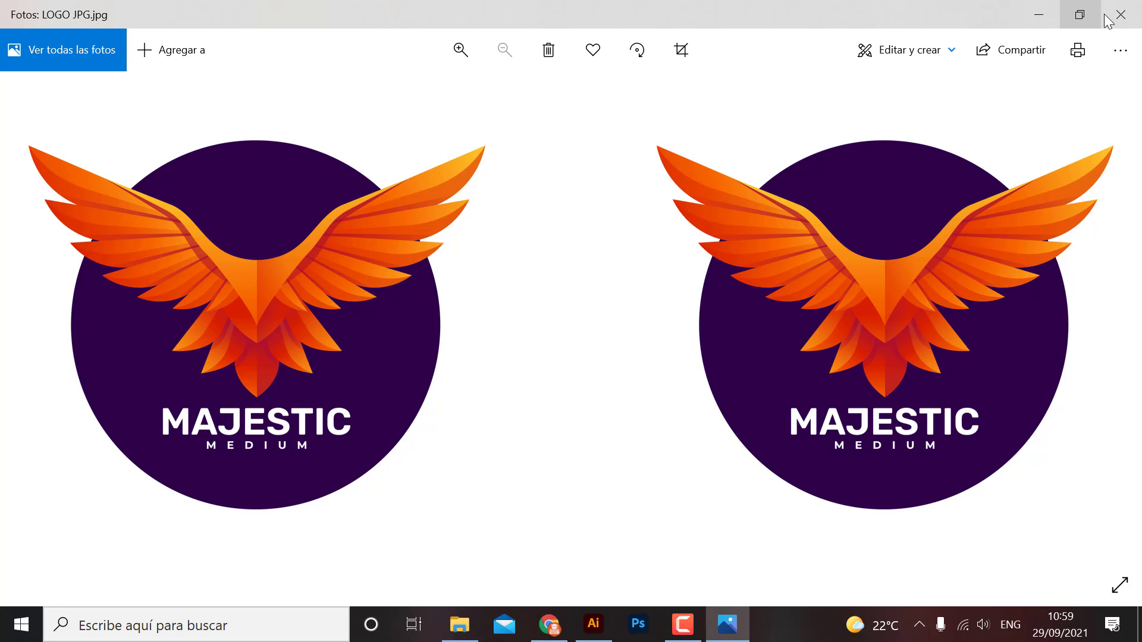
key("alt+Tab")
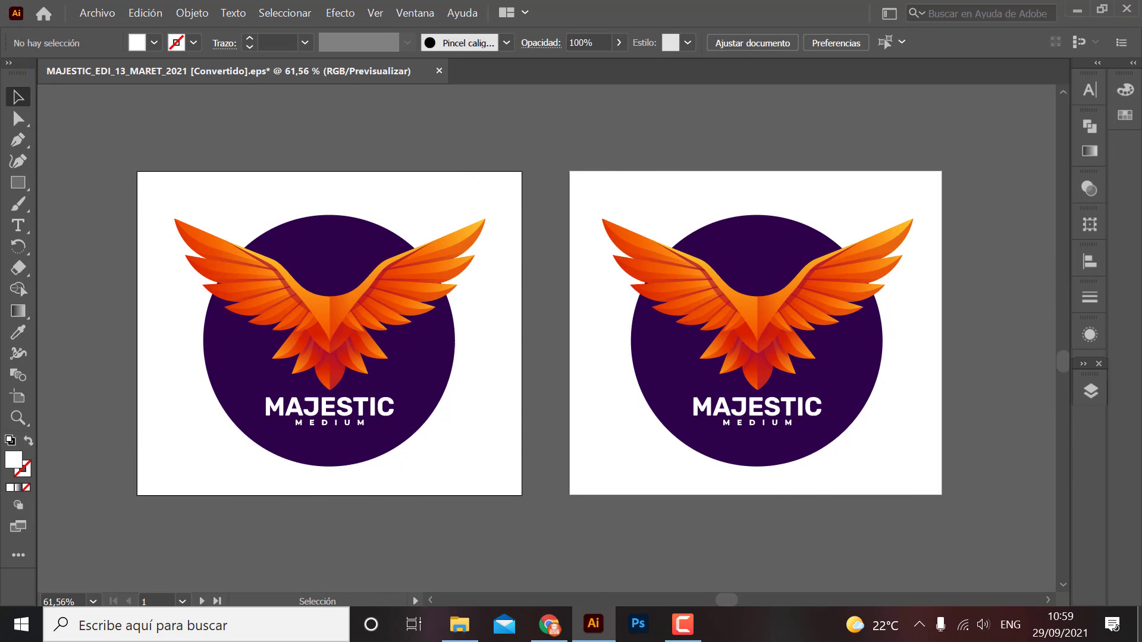
Step: Start a new Exportar como export named 'LOGO JPG' with JPEG as the format
left_click(1139, 624)
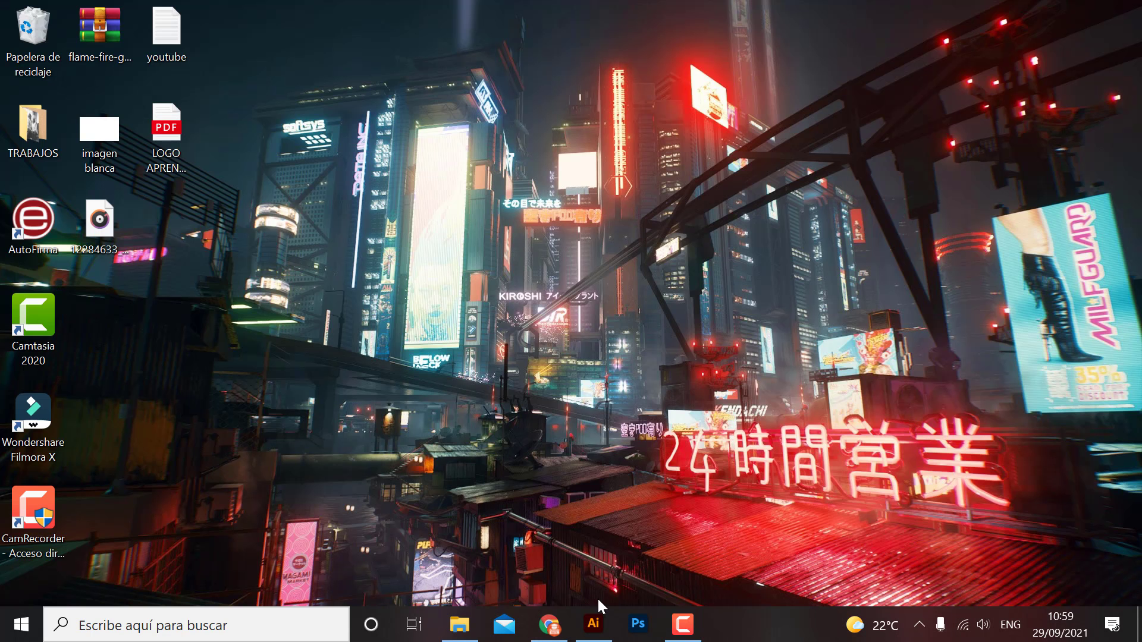
left_click(593, 624)
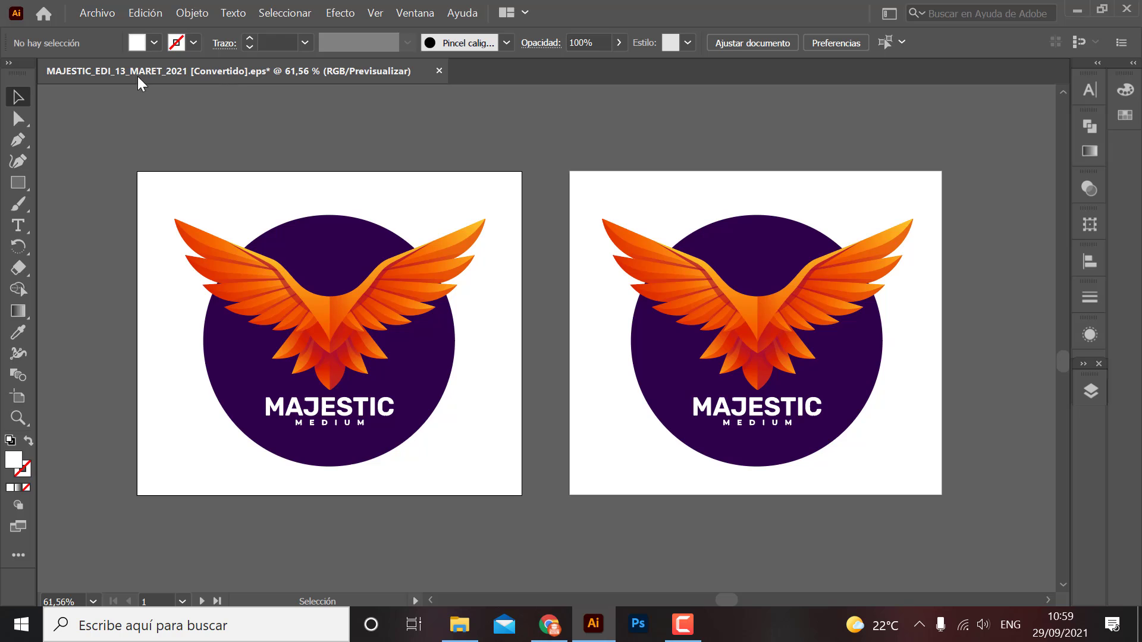
left_click(97, 13)
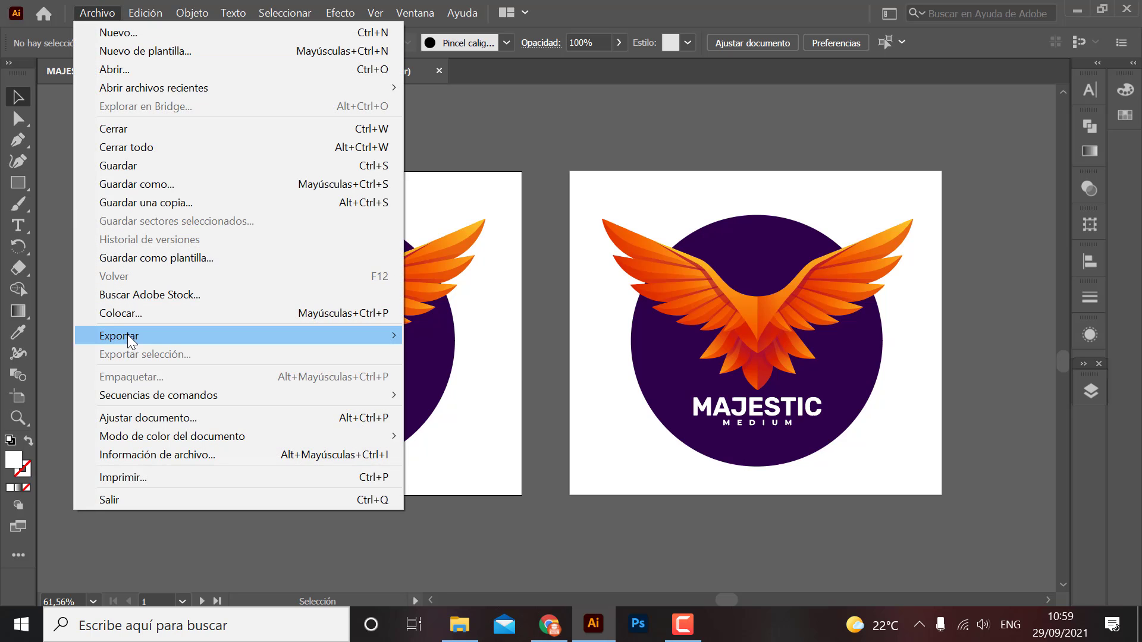
mouse_move(119, 335)
left_click(448, 357)
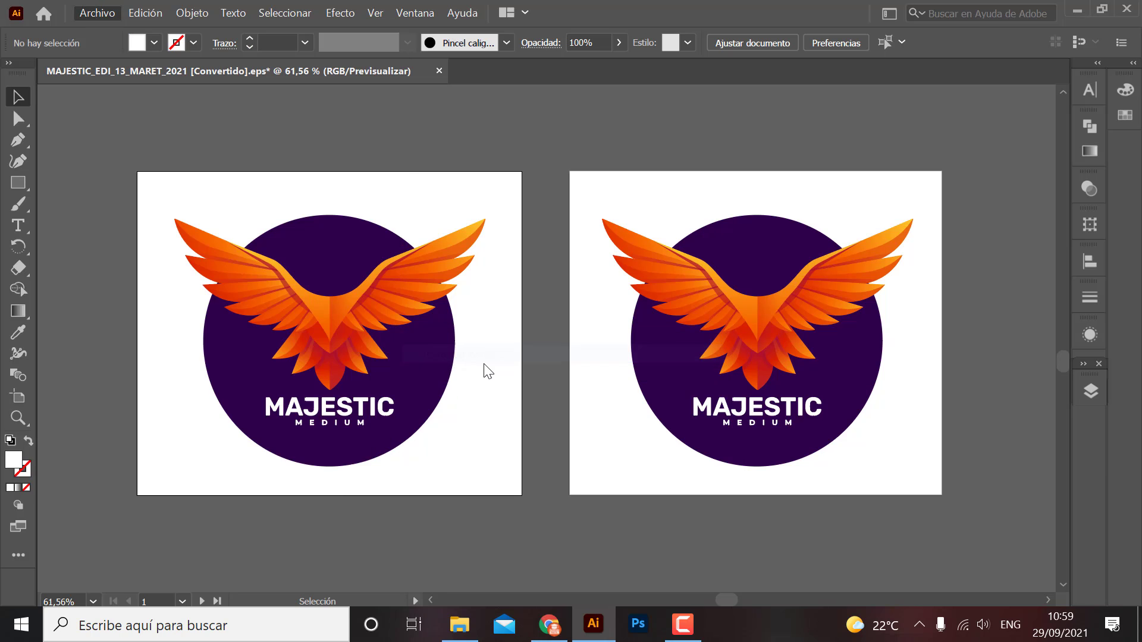
left_click(188, 456)
left_click(409, 404)
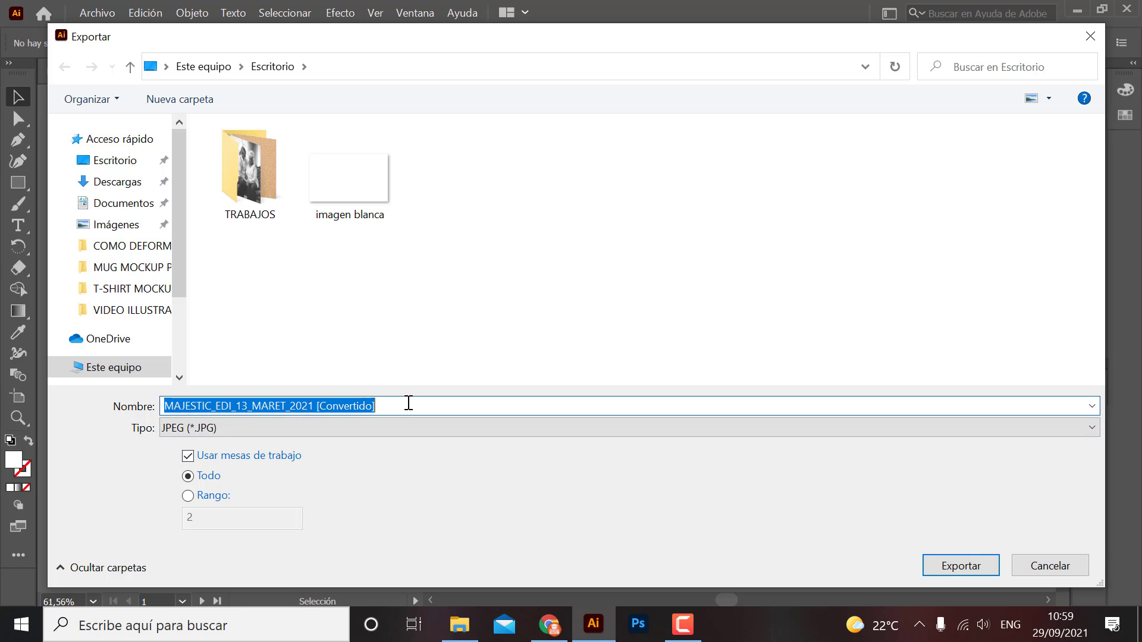
type("LOGO J")
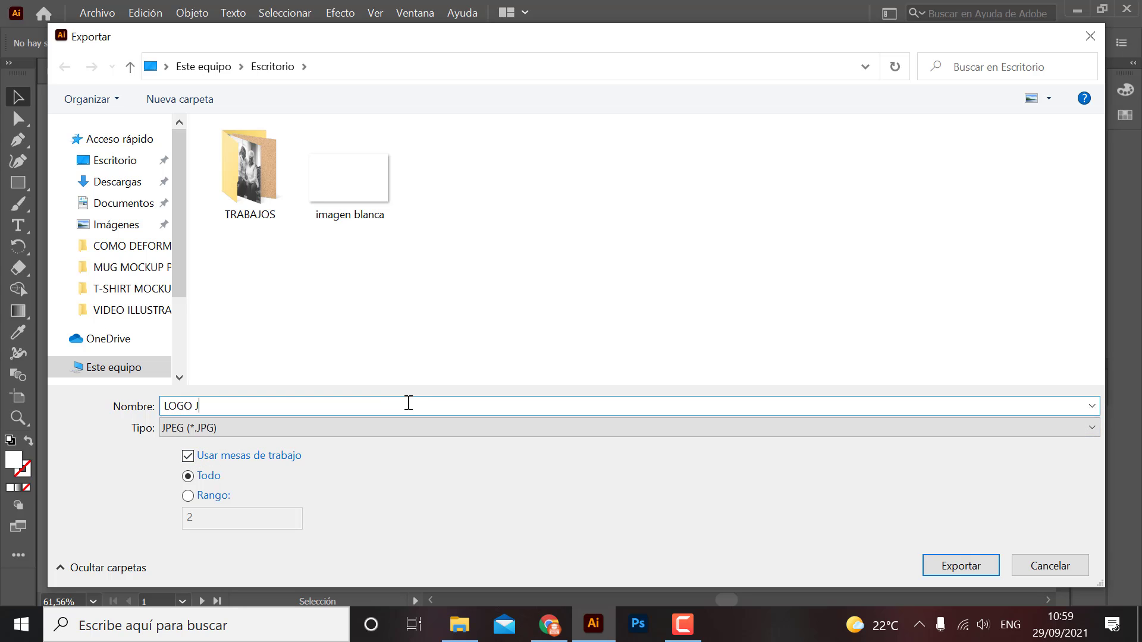
type("PG")
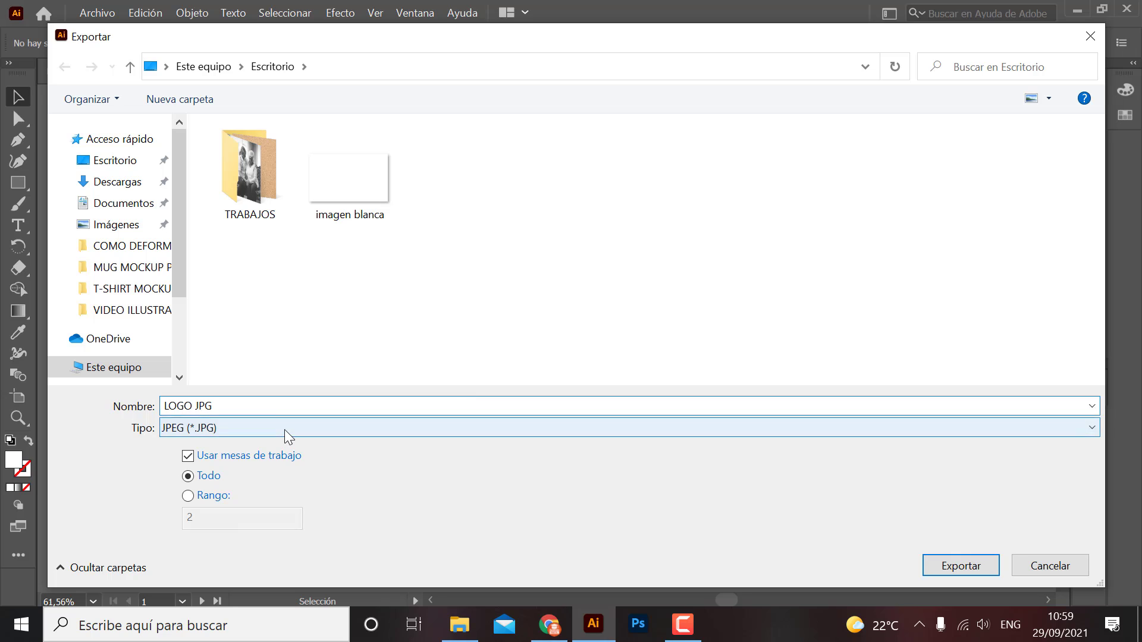
left_click(202, 429)
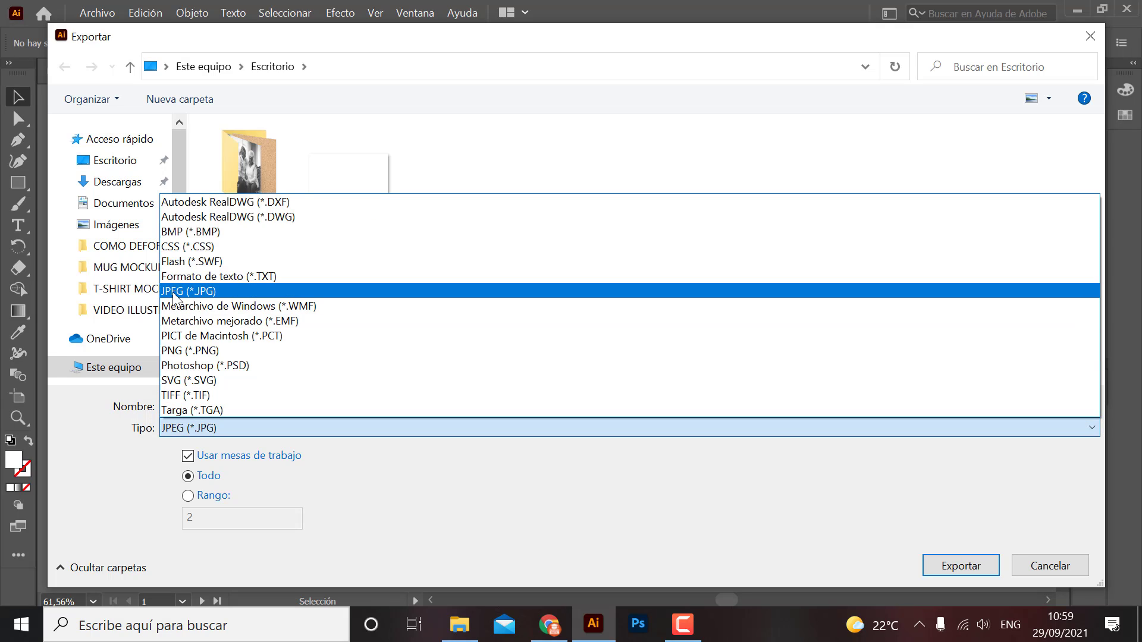
left_click(209, 292)
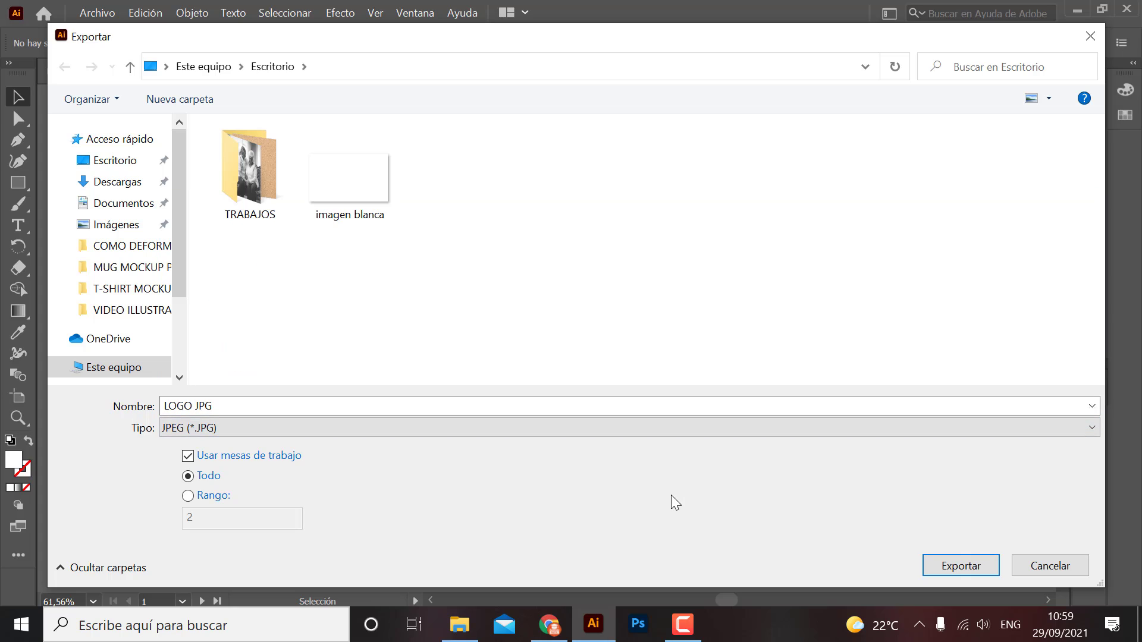
Step: Limit the export to artboard range 1 and bring up the JPEG options
left_click(189, 457)
left_click(189, 496)
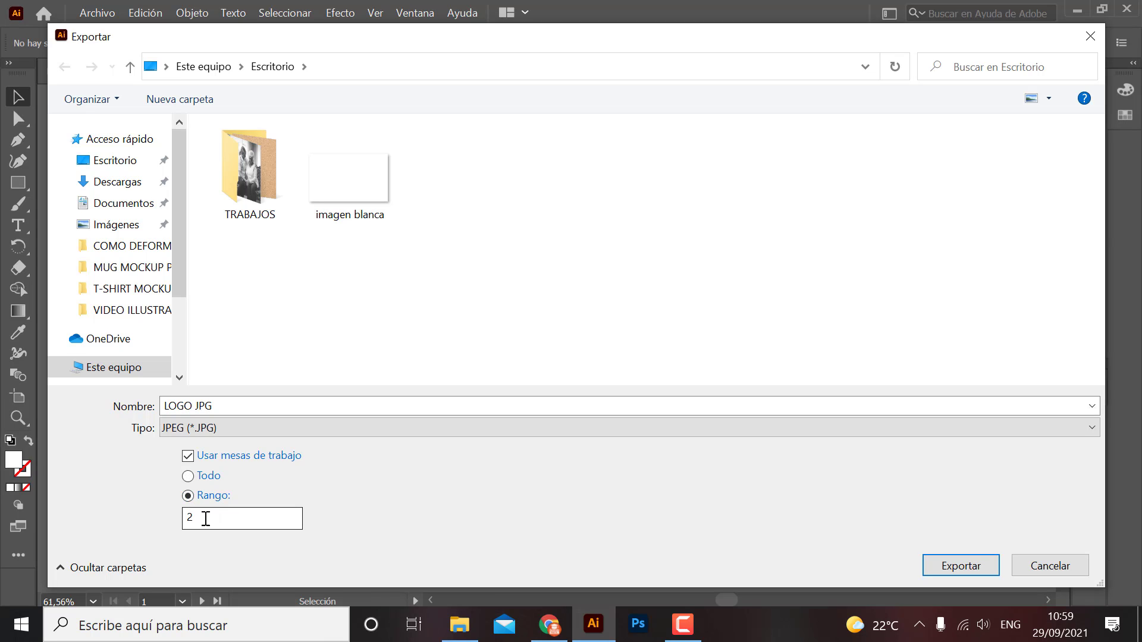
left_click_drag(207, 518, 170, 518)
type("1")
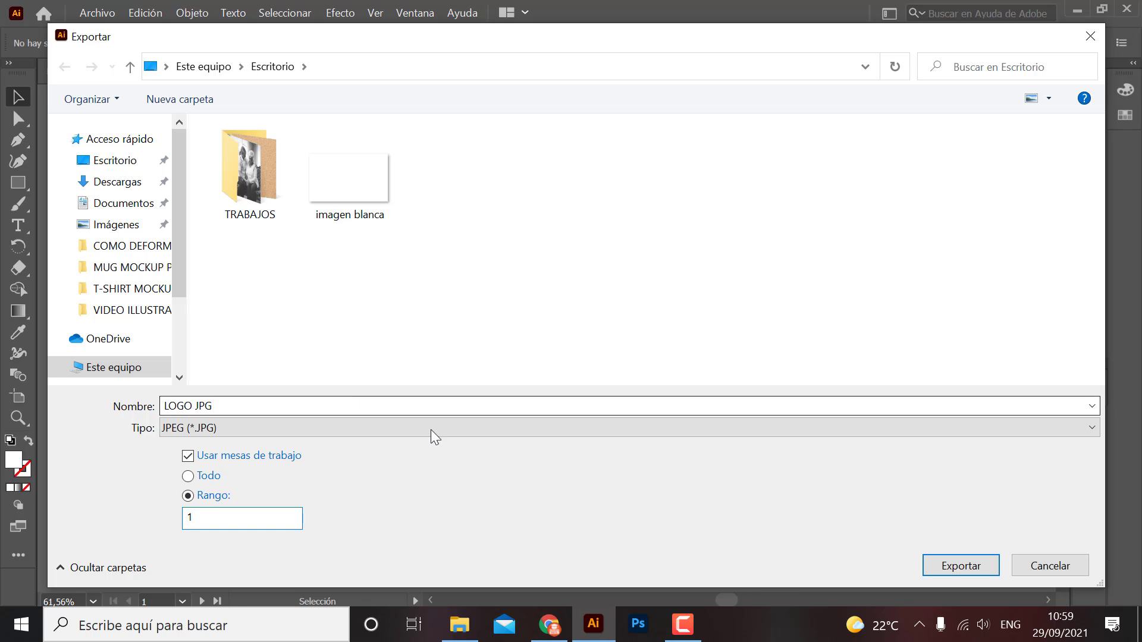
left_click(958, 567)
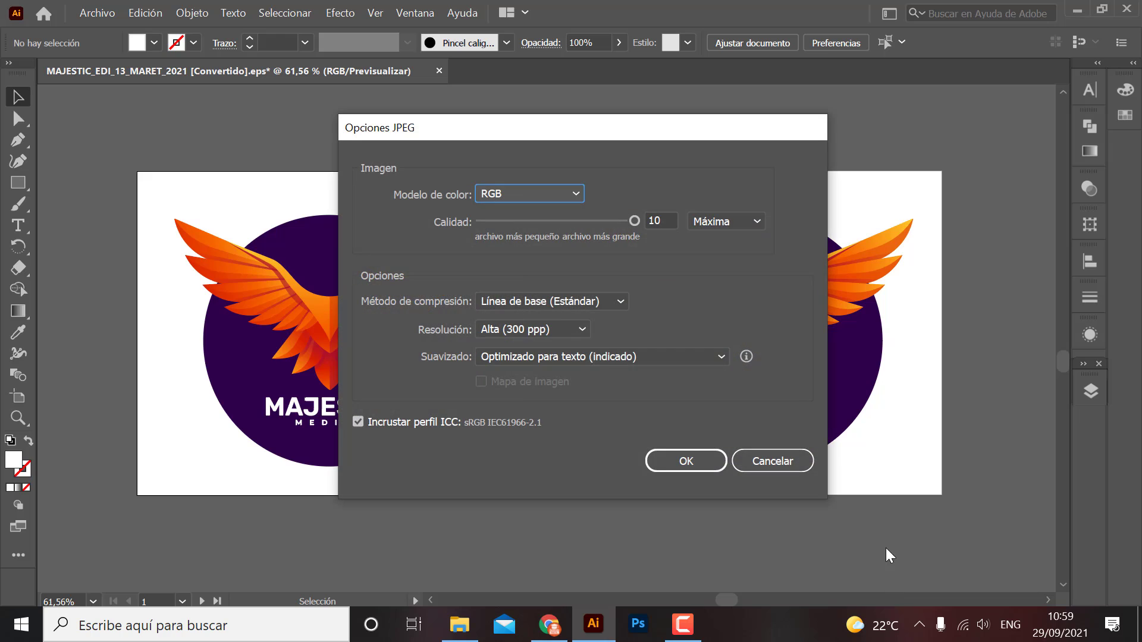
Step: Accept JPEG options with RGB colour, quality 10 and 300 ppp resolution
left_click(577, 194)
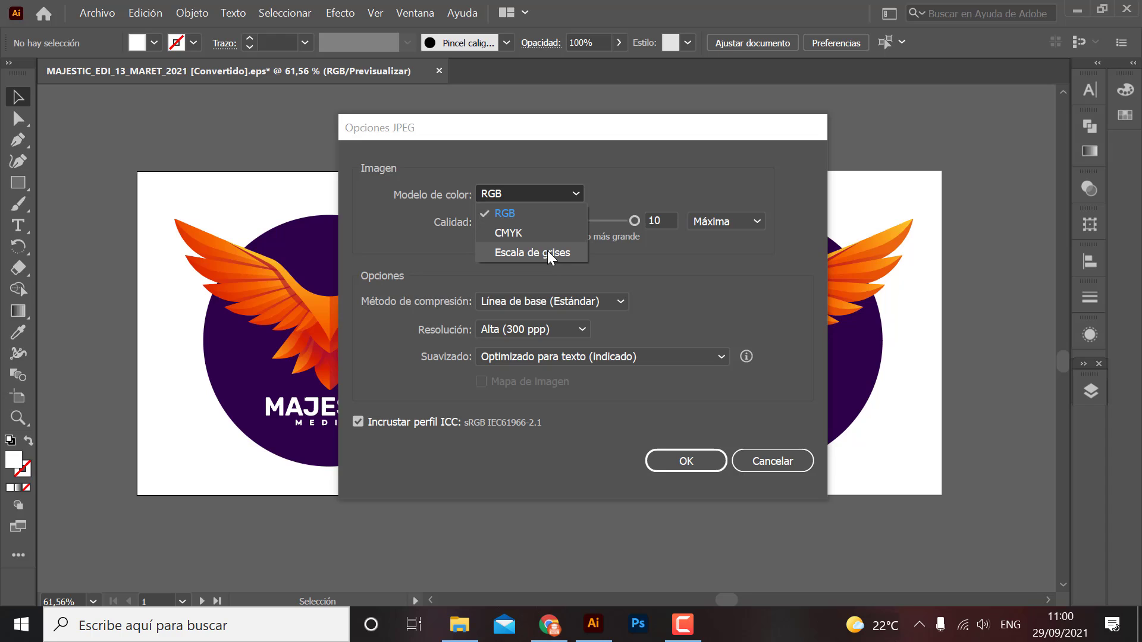
left_click(637, 183)
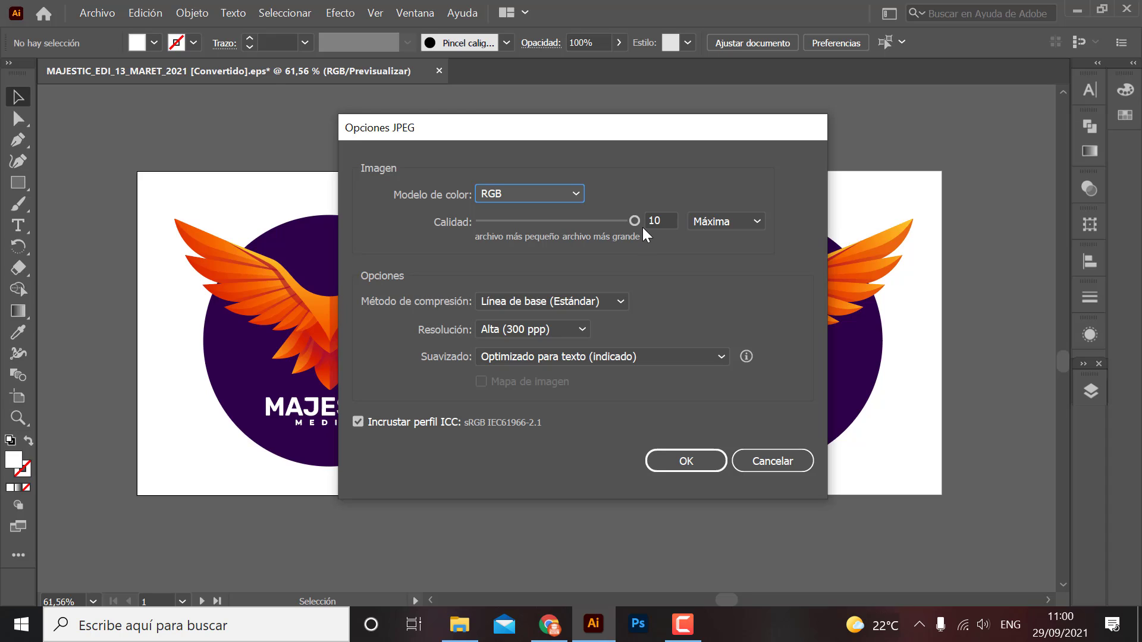
mouse_move(640, 220)
left_mouse_down()
mouse_move(482, 222)
mouse_move(658, 227)
left_mouse_up()
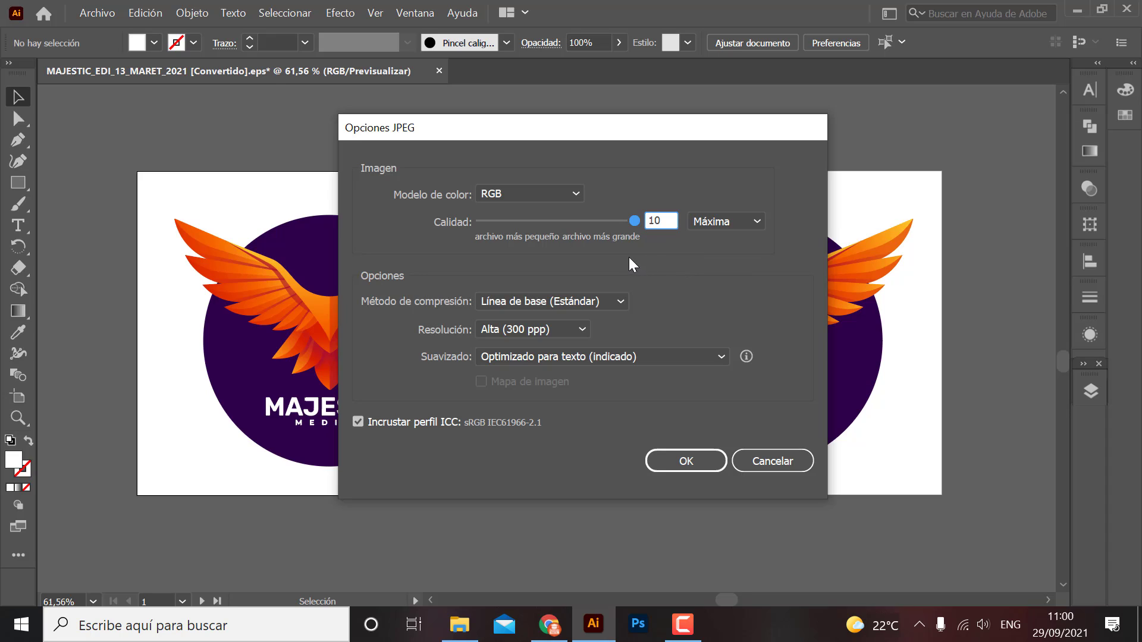
left_click(646, 222)
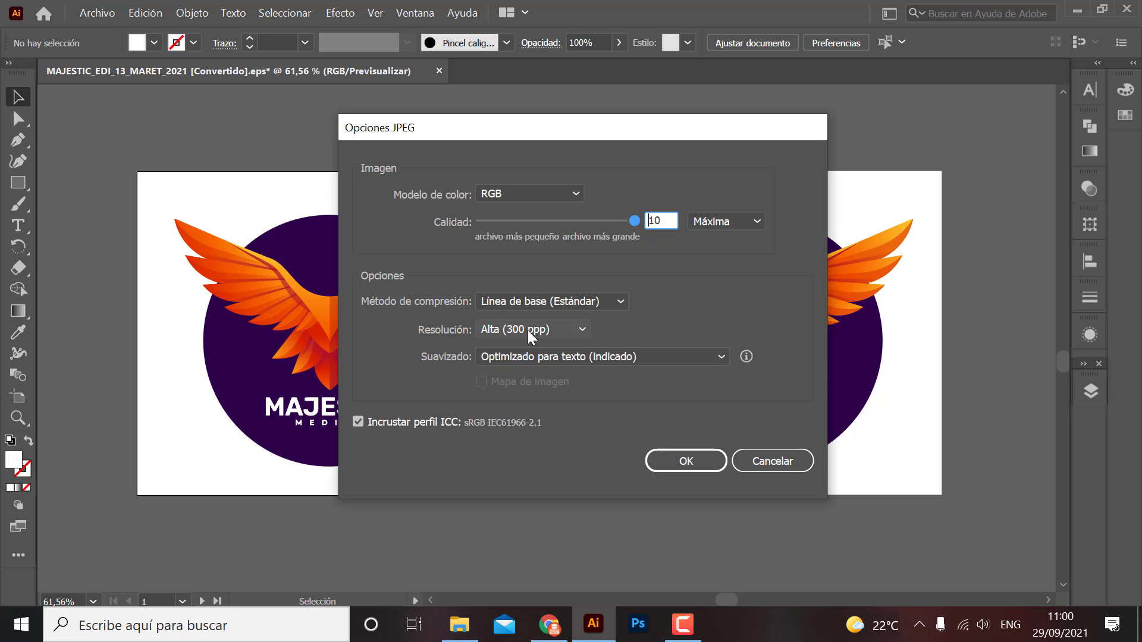
left_click(527, 331)
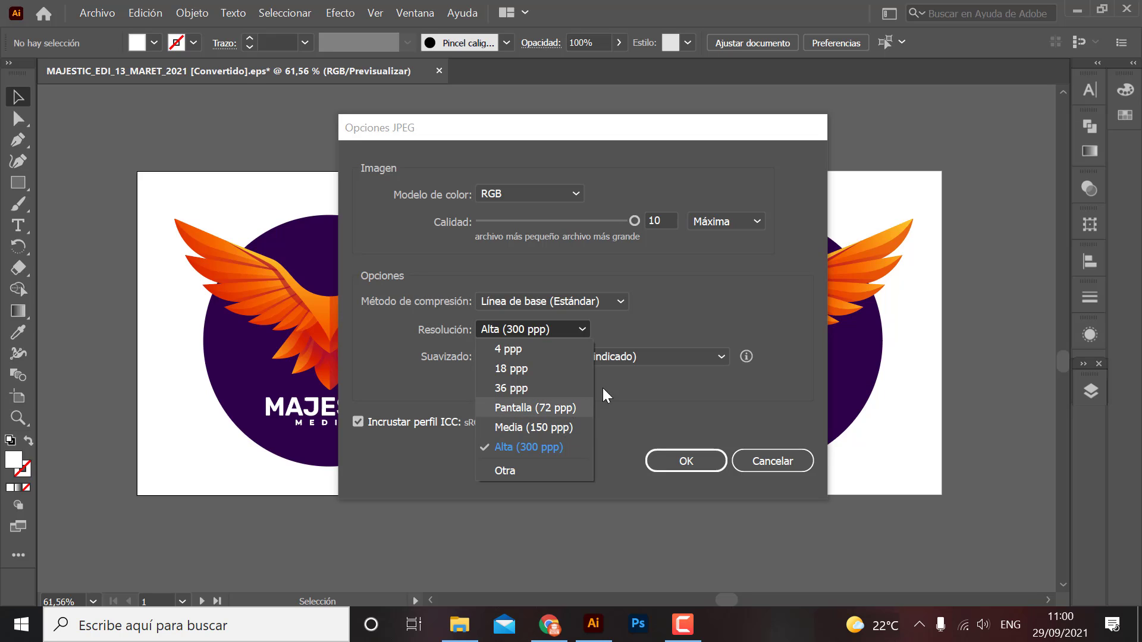
left_click(699, 302)
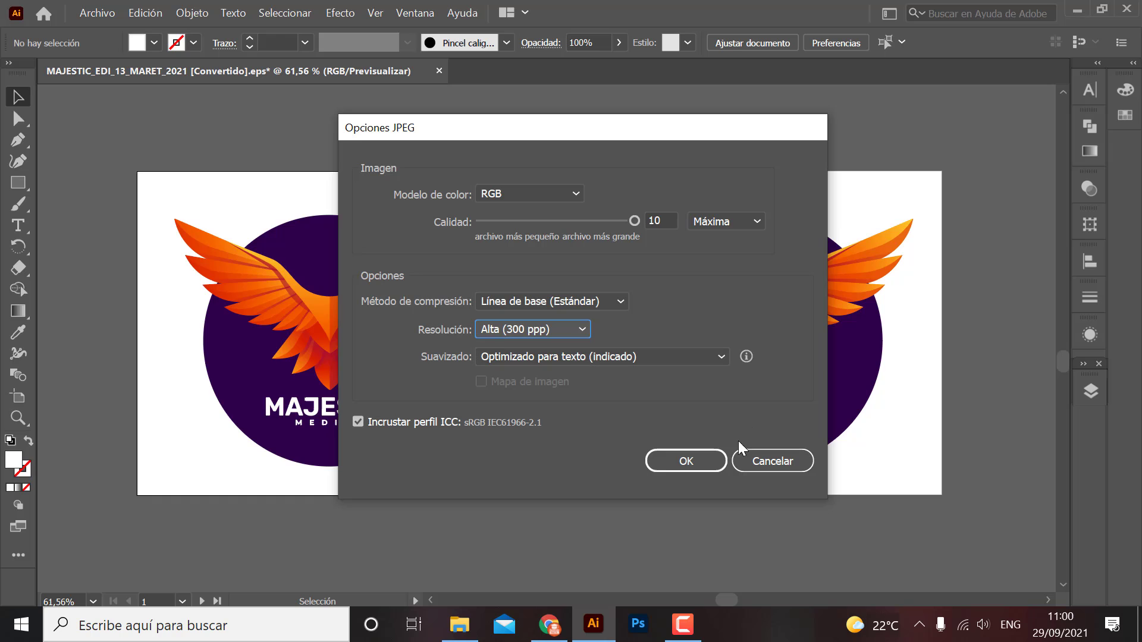
left_click(681, 463)
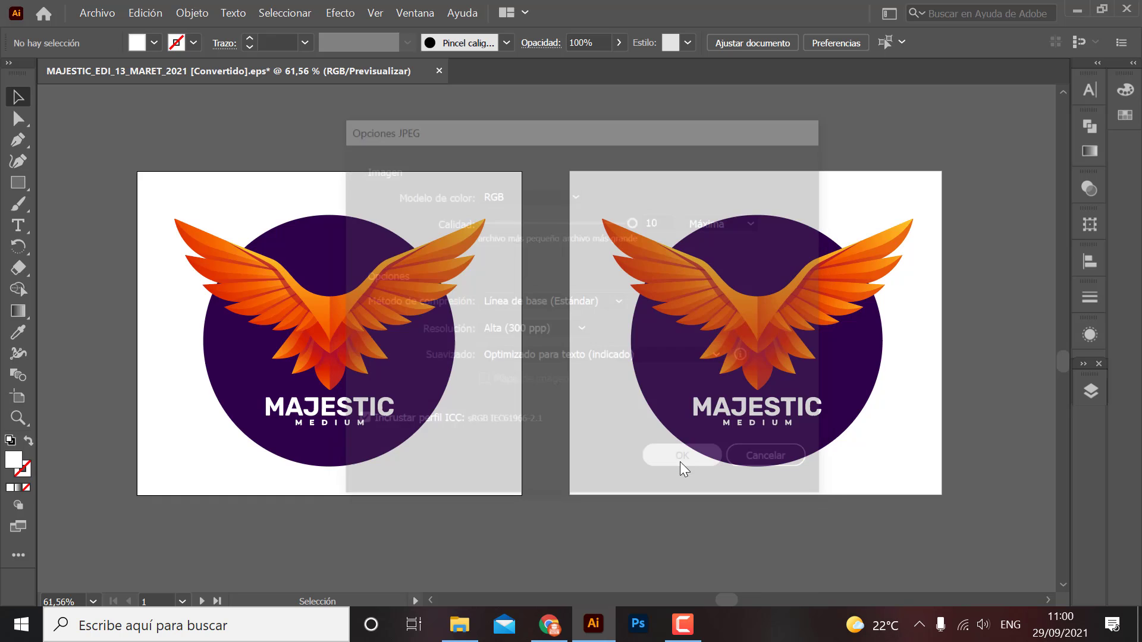
left_click(1139, 628)
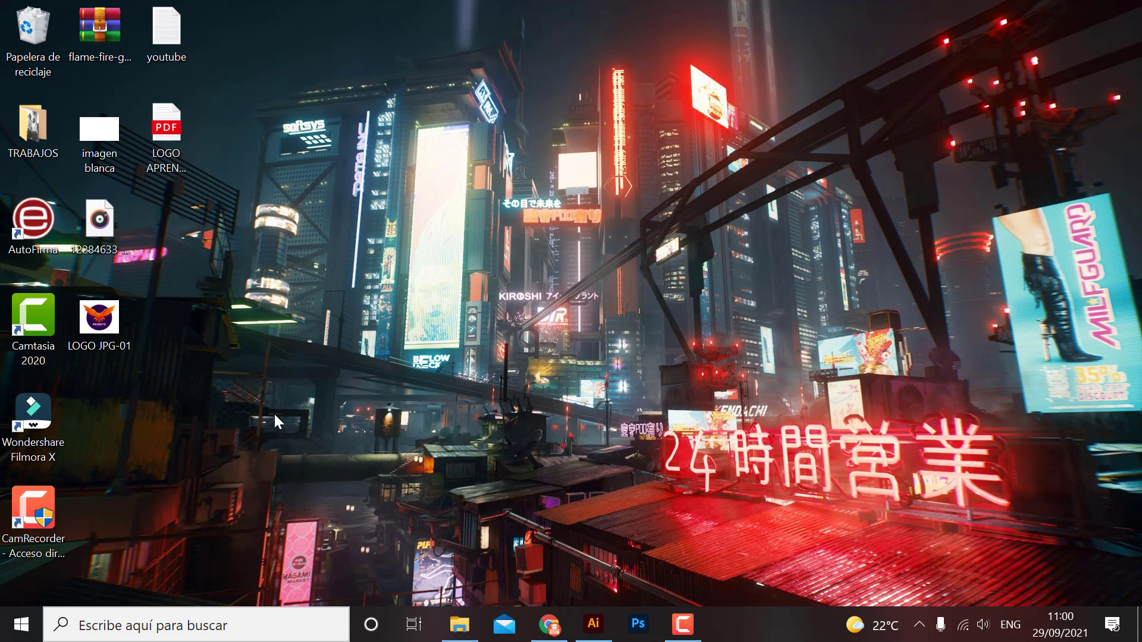
double_click(98, 321)
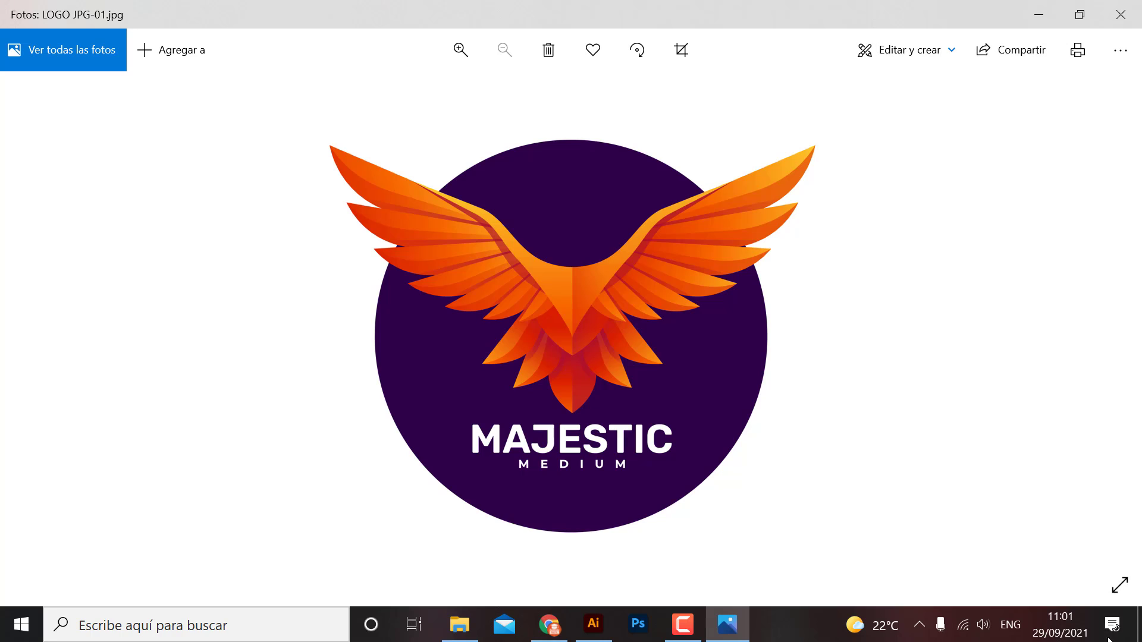
left_click(1140, 625)
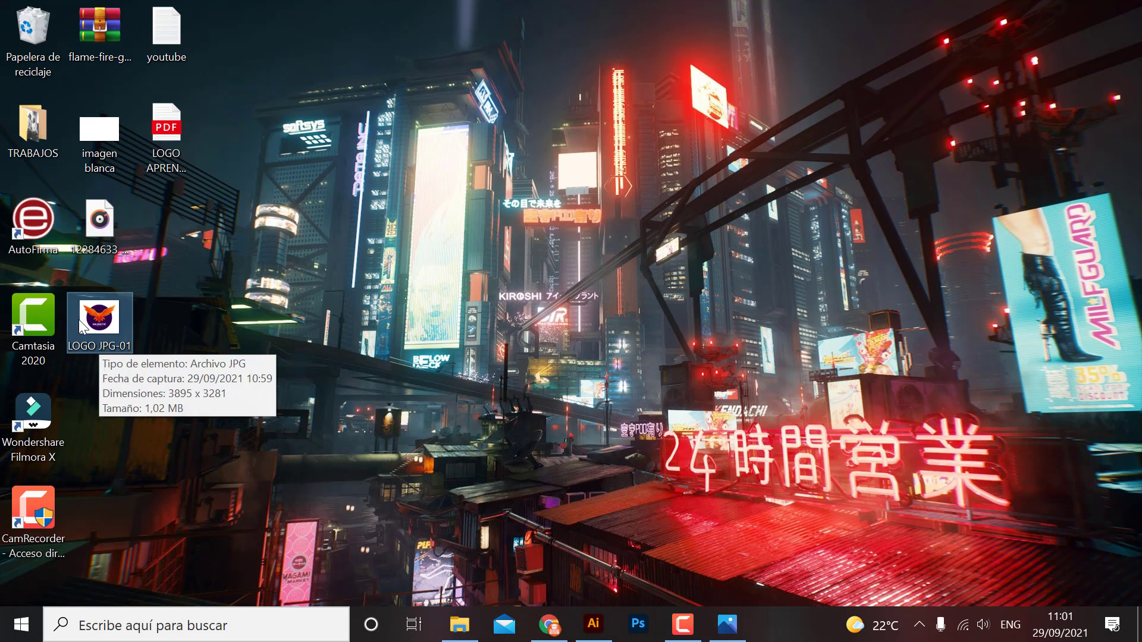
left_click(593, 626)
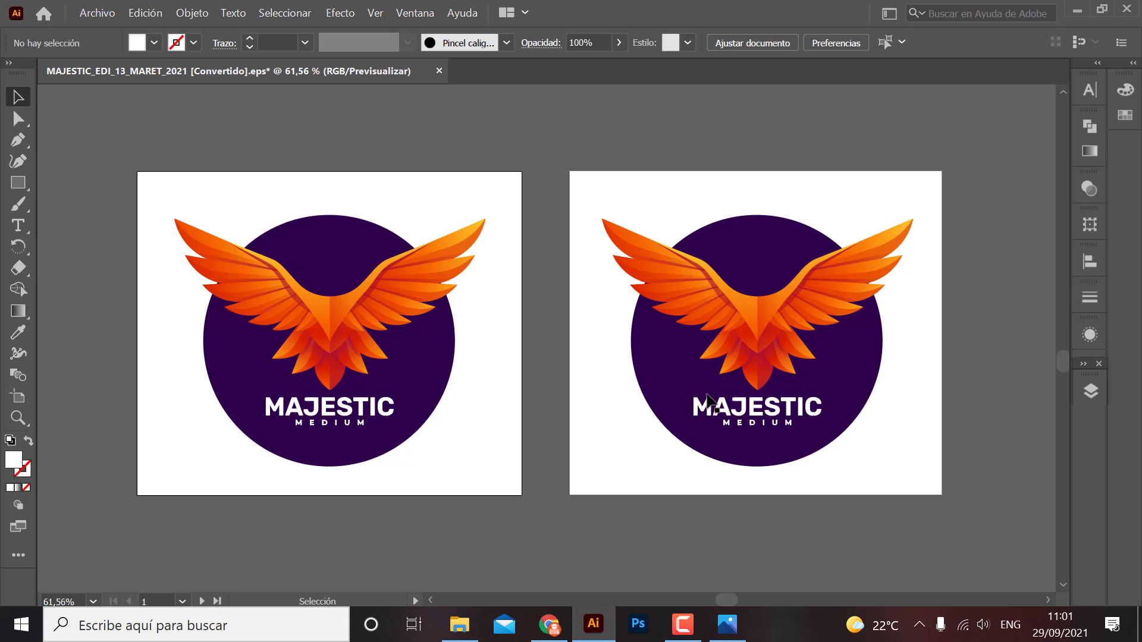
Step: Drag LOGO JPG-01 from the desktop onto the Illustrator canvas and deselect it
key("ctrl+minus")
key("ctrl+minus")
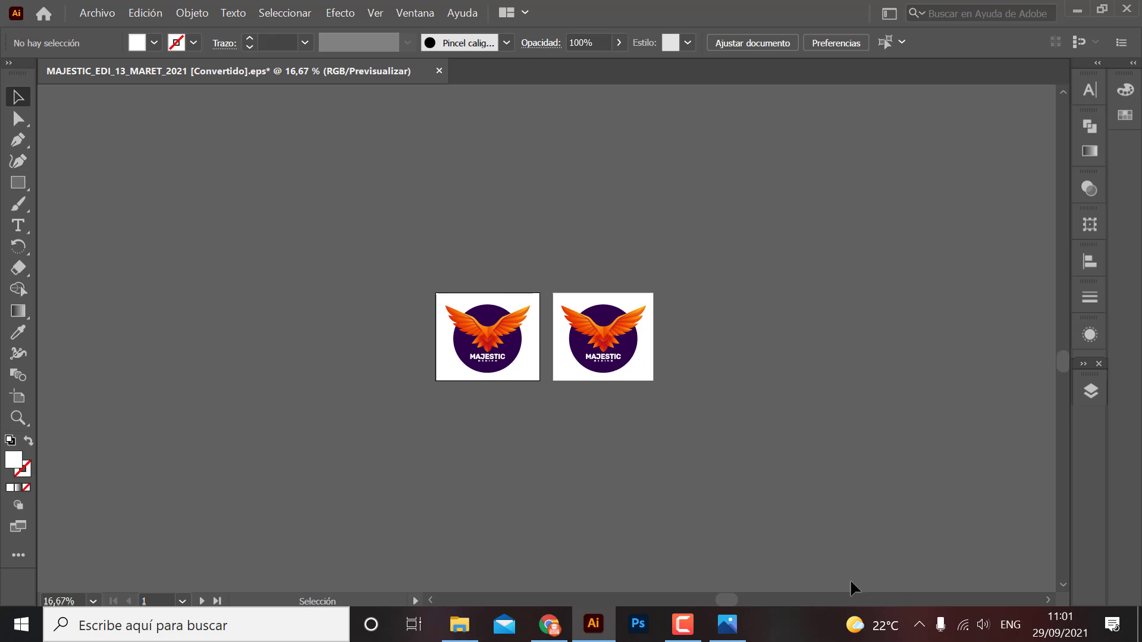
left_click(1139, 624)
left_click_drag(105, 324, 603, 628)
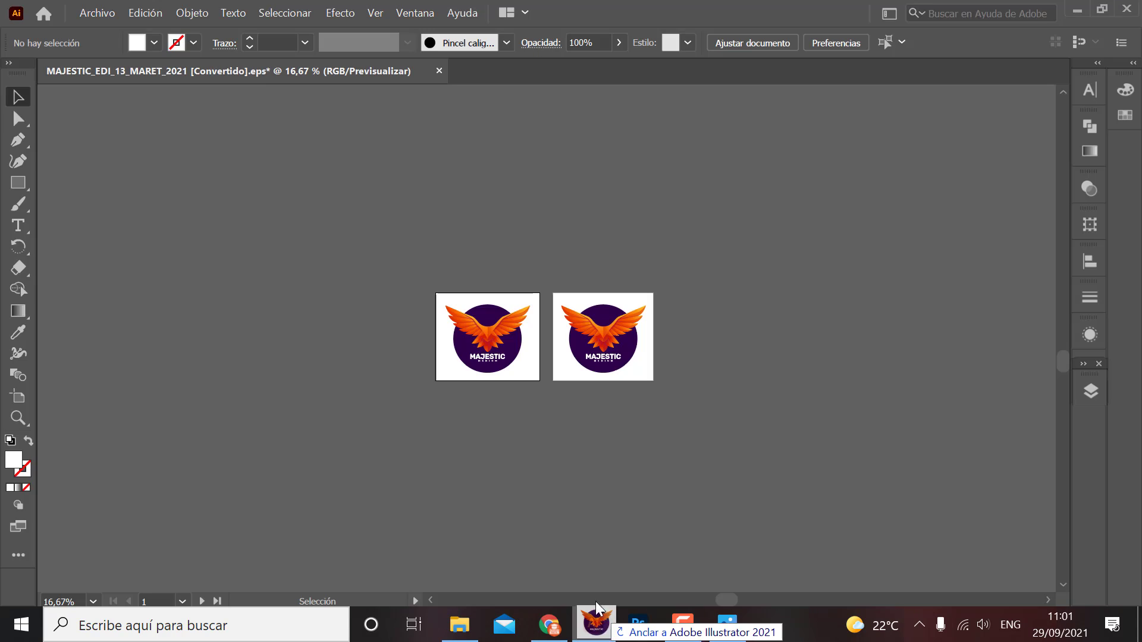
mouse_move(604, 627)
left_mouse_down()
mouse_move(504, 257)
mouse_move(614, 341)
mouse_move(526, 287)
mouse_move(515, 312)
left_mouse_up()
left_click(666, 301)
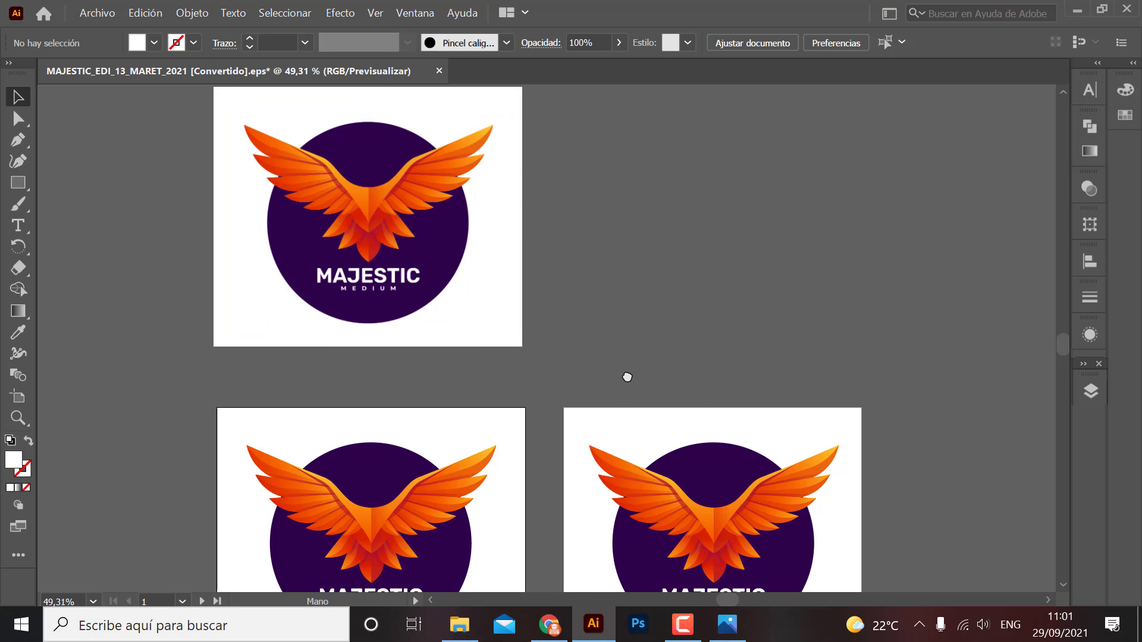
Step: Pan back to the two logo artboards and briefly check artboard editing mode
left_click_drag(627, 377, 656, 413)
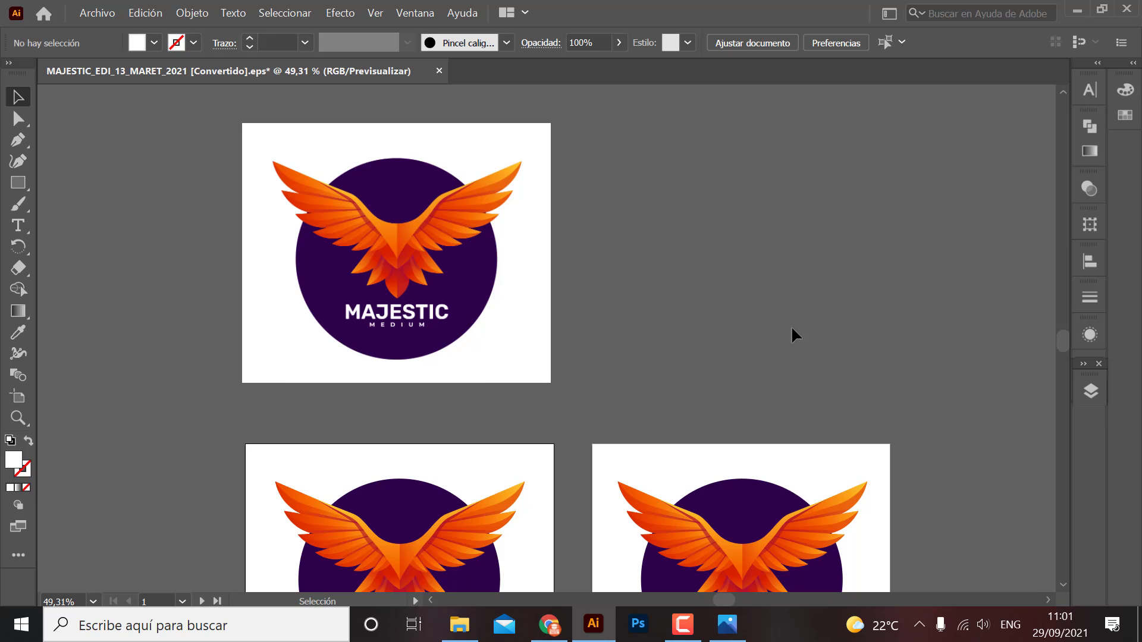
mouse_move(650, 256)
left_mouse_down()
mouse_move(637, 262)
mouse_move(605, 176)
left_mouse_up()
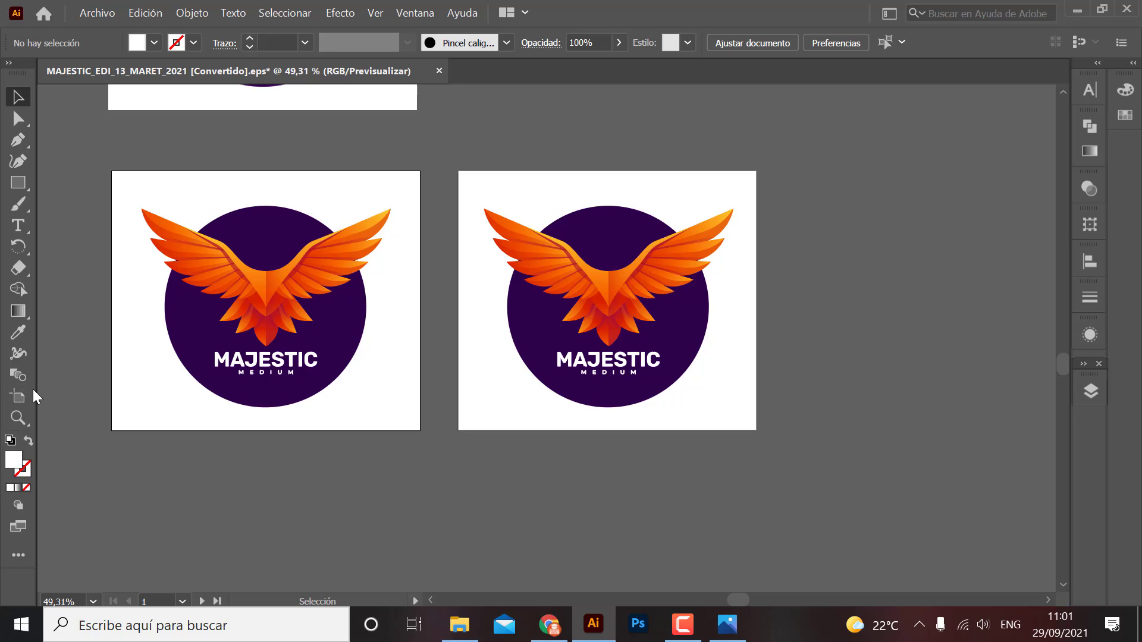
left_click(18, 397)
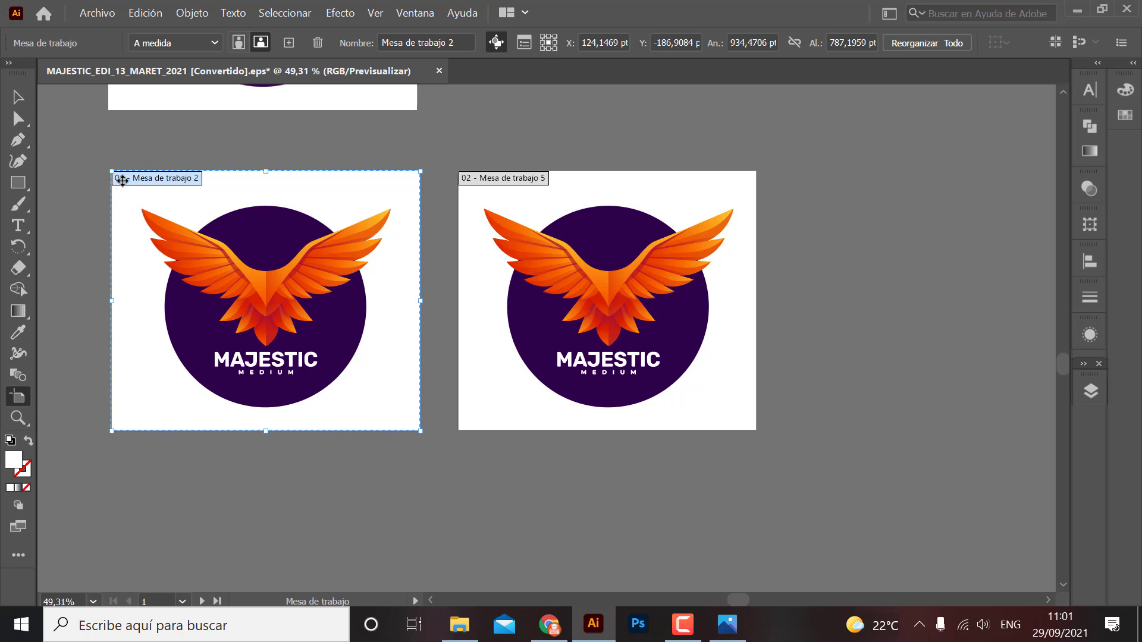
key("Escape")
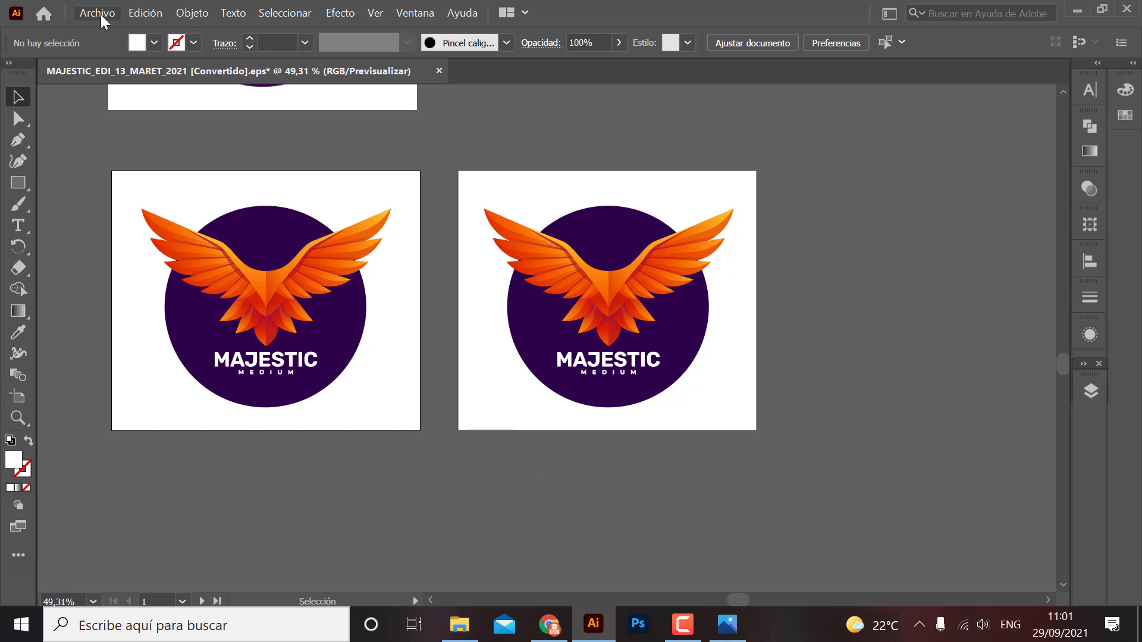
Step: Set up a PNG export named 'LOGO PNG' using artboards, with range 2
left_click(101, 13)
mouse_move(179, 336)
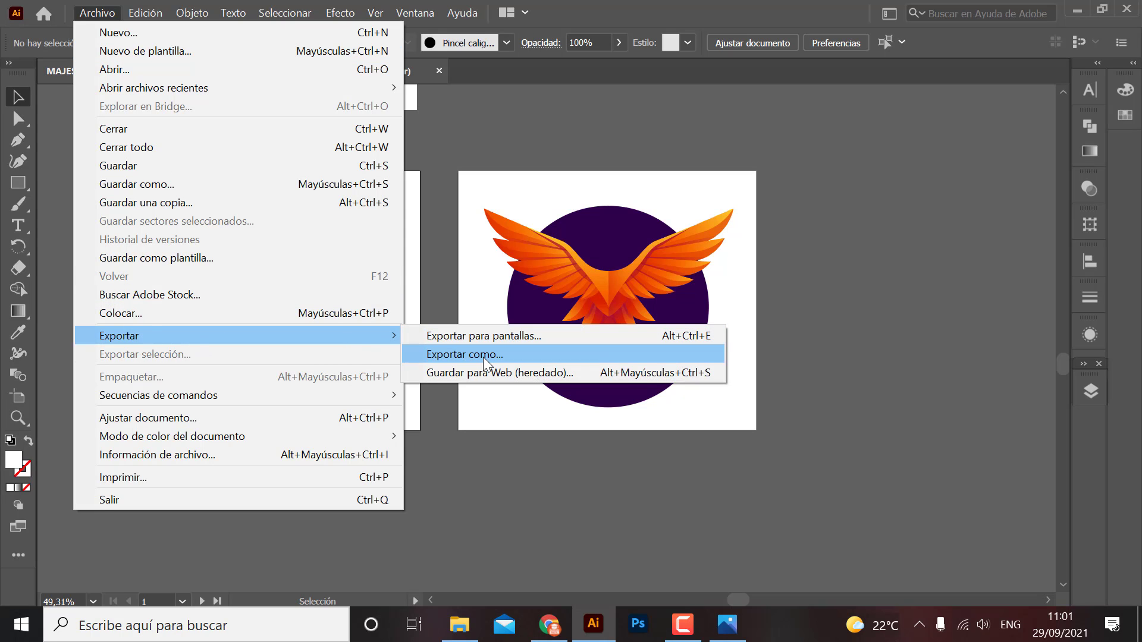
left_click(483, 357)
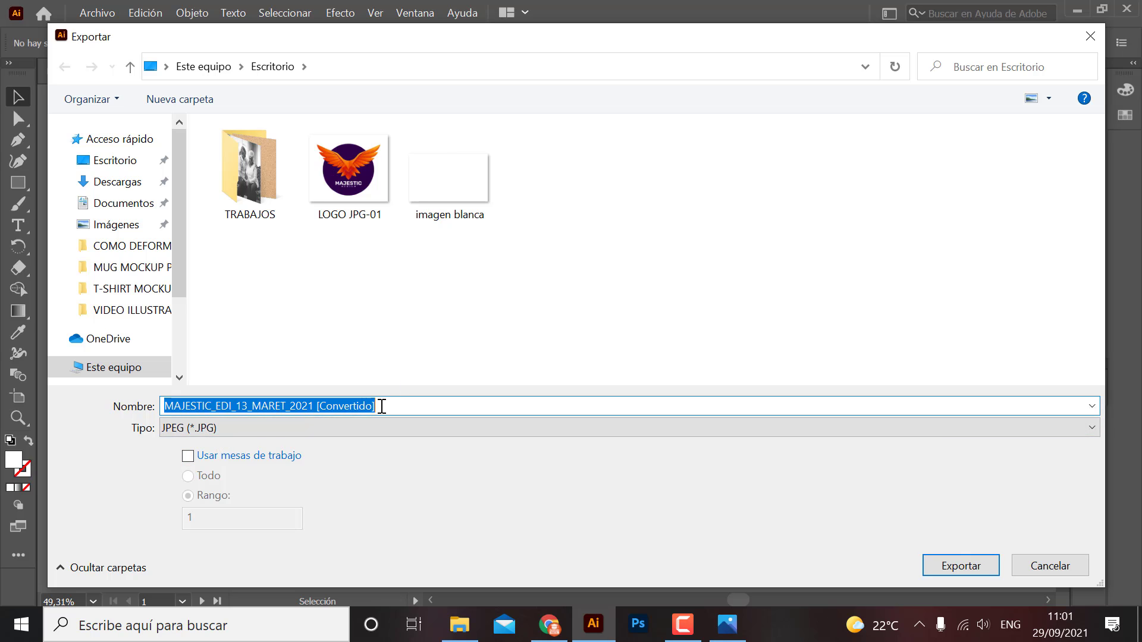
left_click(400, 408)
key("ctrl+a")
type("LOGO")
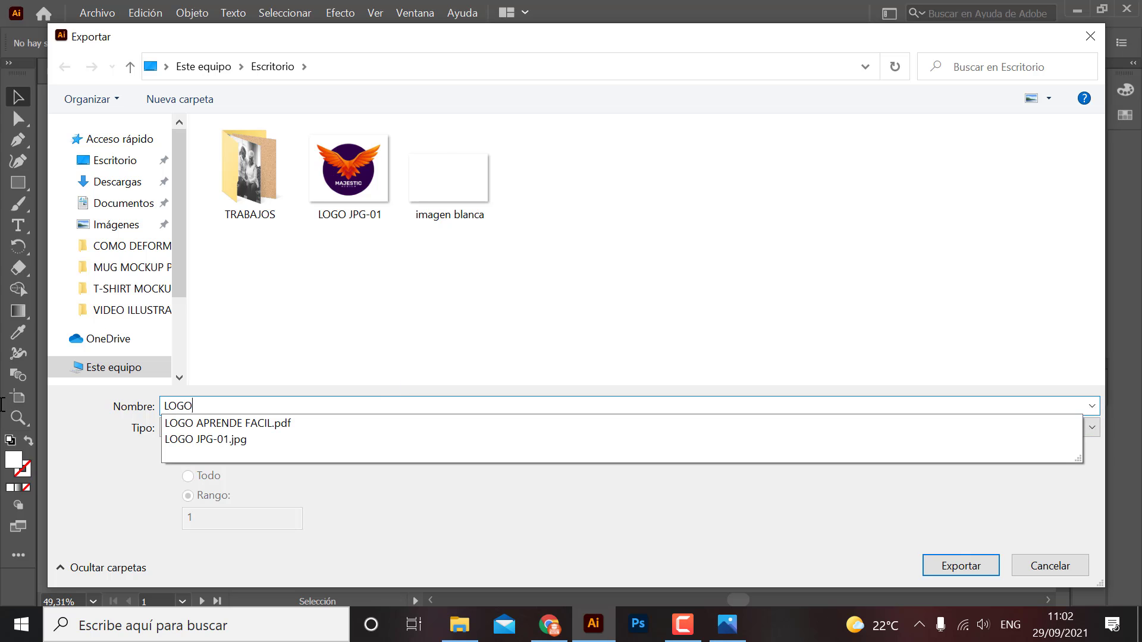
type(" PN")
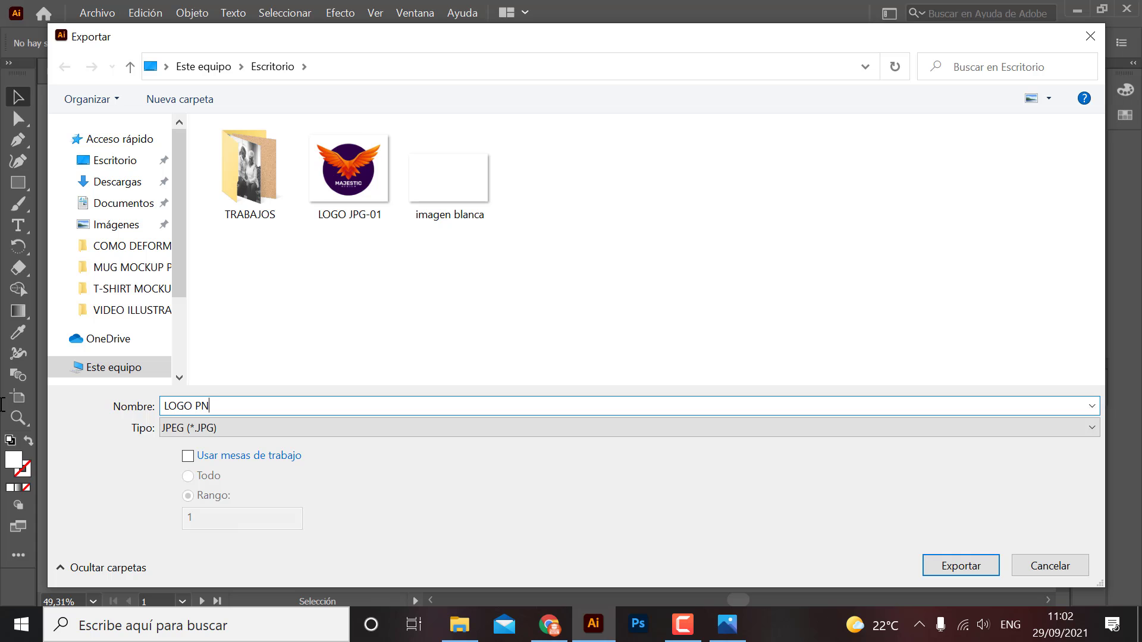
type("G")
left_click(184, 433)
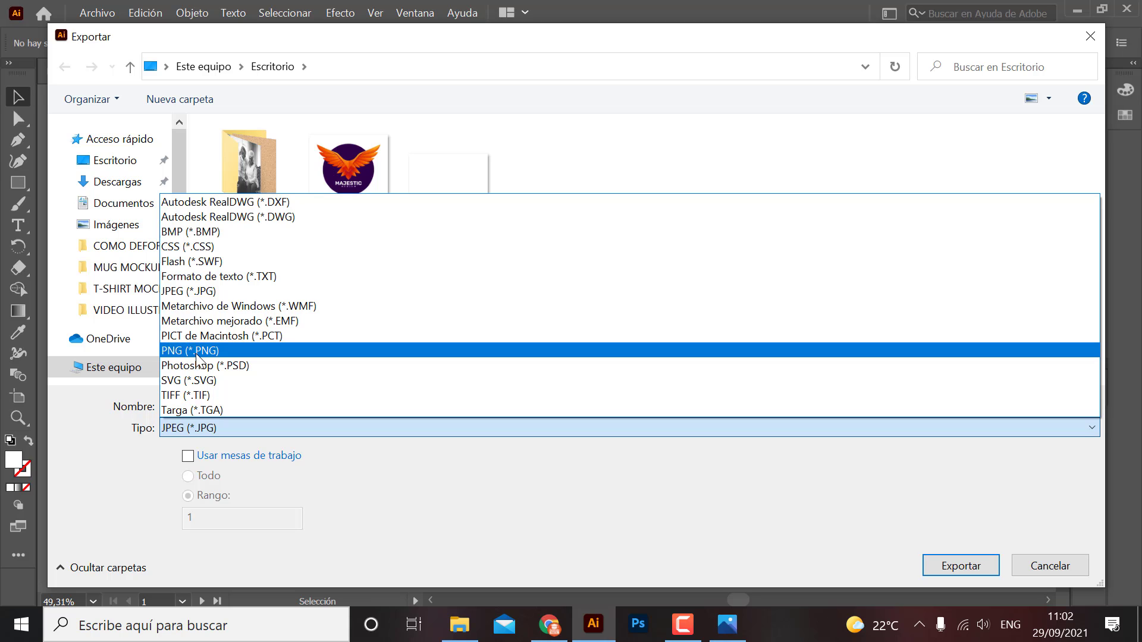
left_click(214, 351)
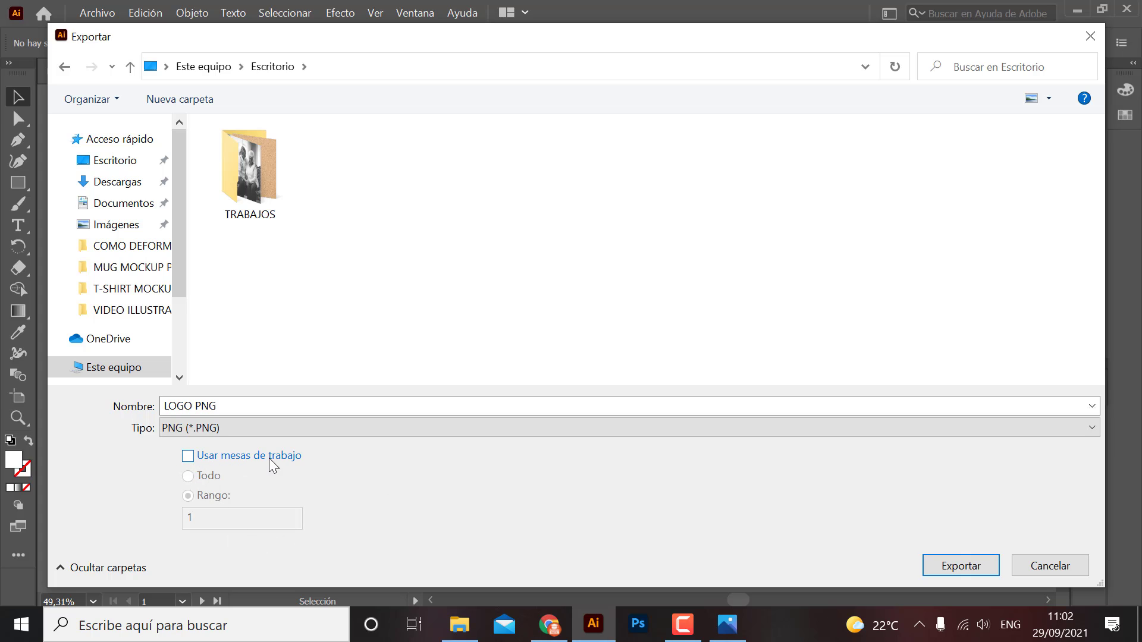
left_click(188, 457)
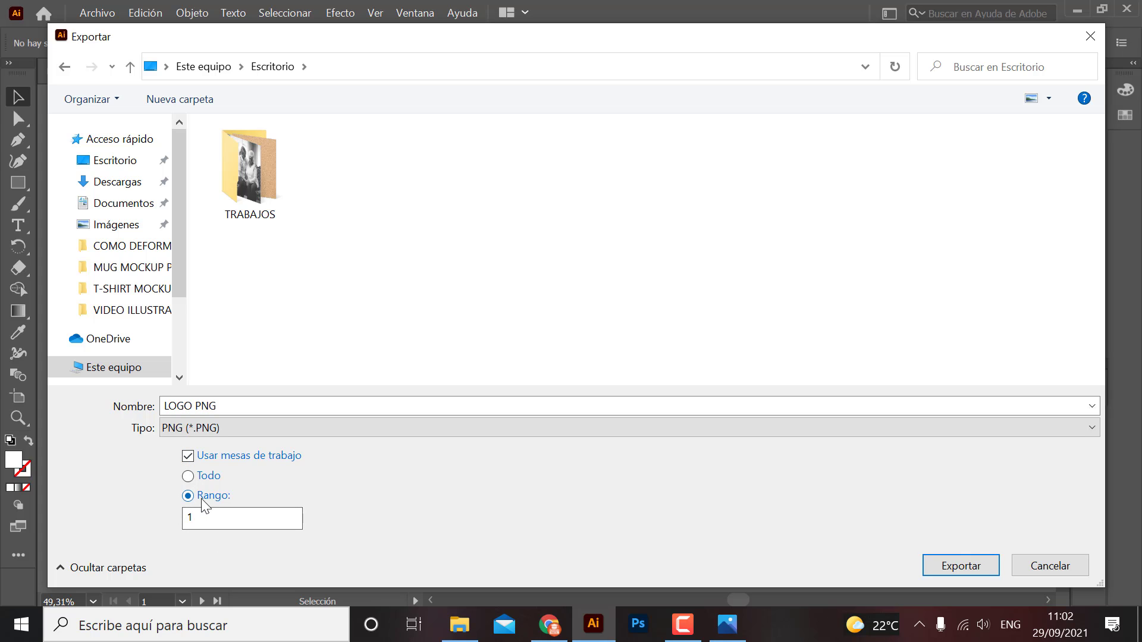
left_click_drag(204, 521, 135, 520)
type("2")
Step: Compare white and black backgrounds in PNG options, then confirm a transparent background
left_click(964, 565)
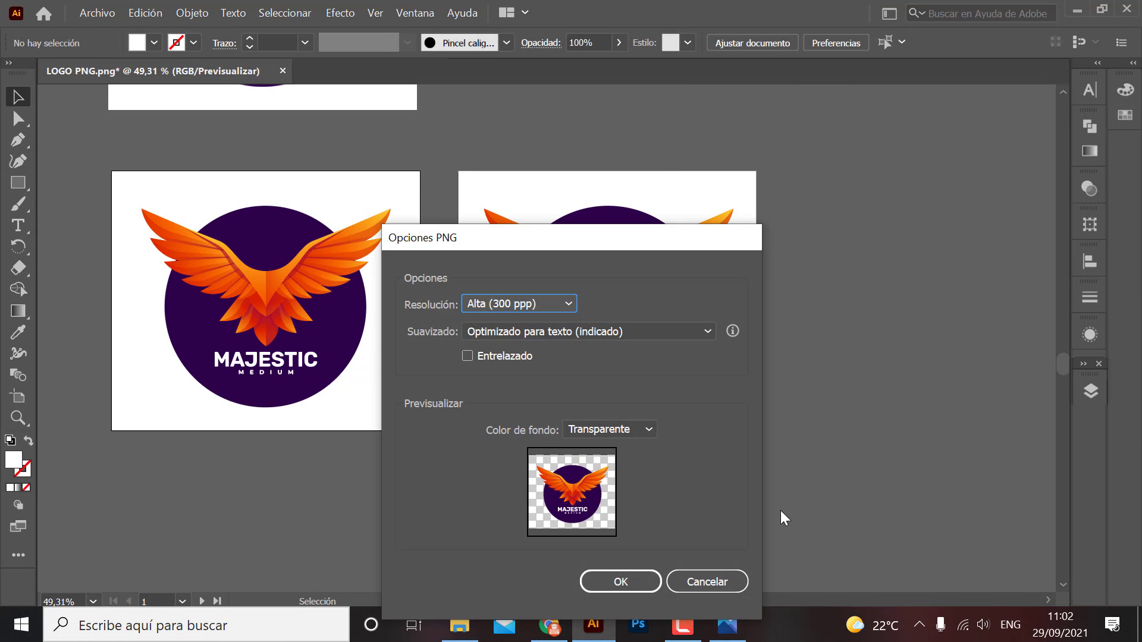
left_click_drag(630, 245, 705, 125)
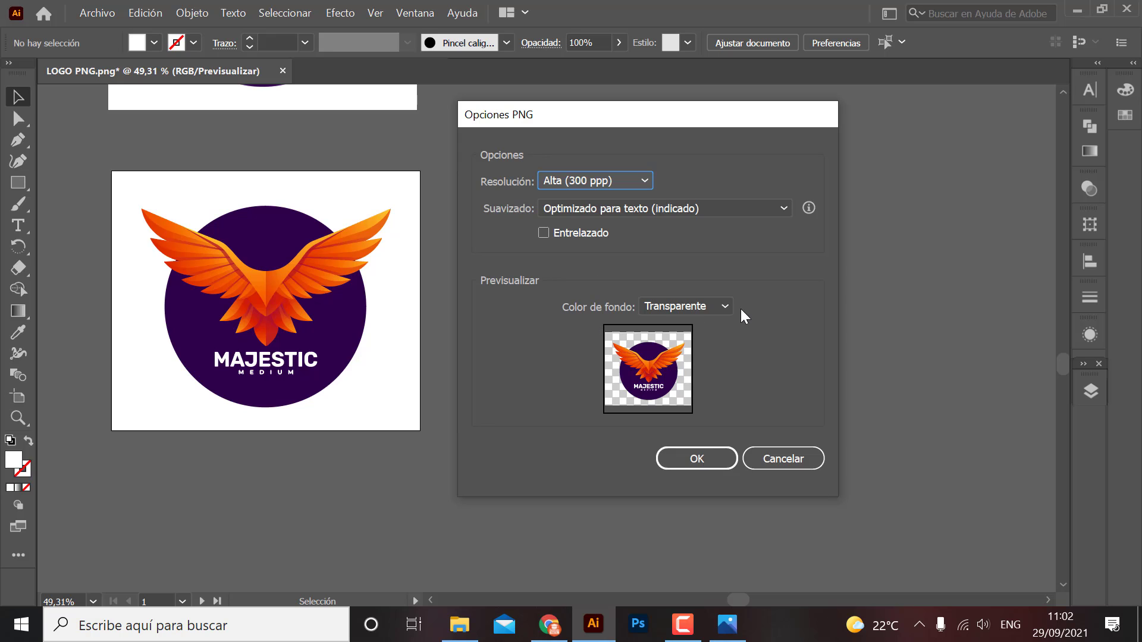
left_click(715, 308)
left_click(700, 350)
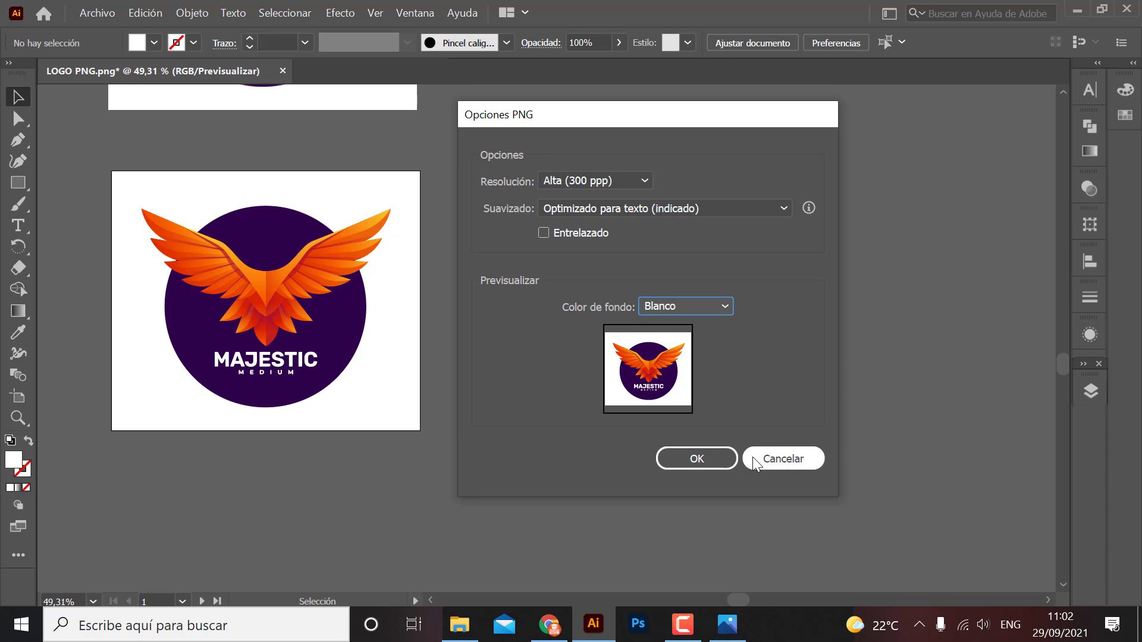
left_click(709, 302)
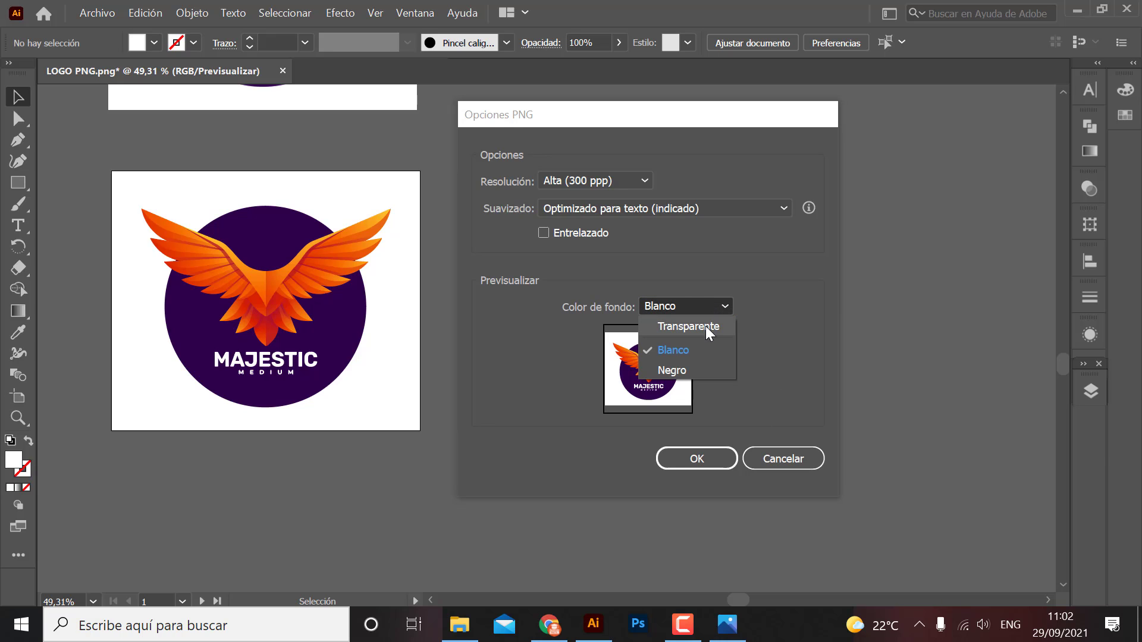
left_click(688, 369)
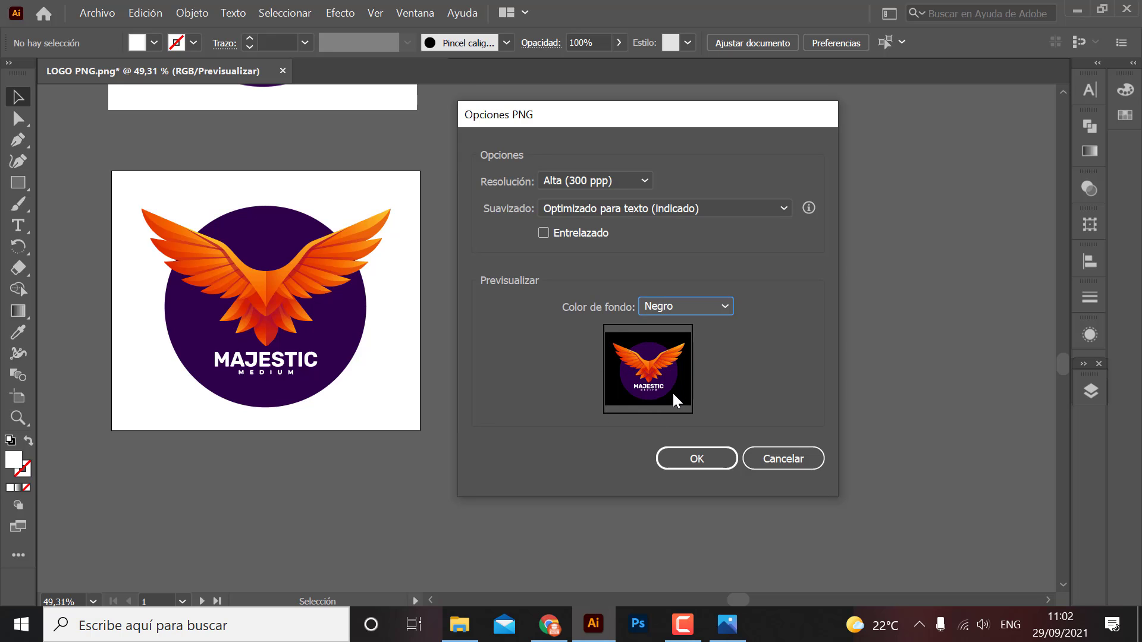
left_click(702, 306)
left_click(709, 332)
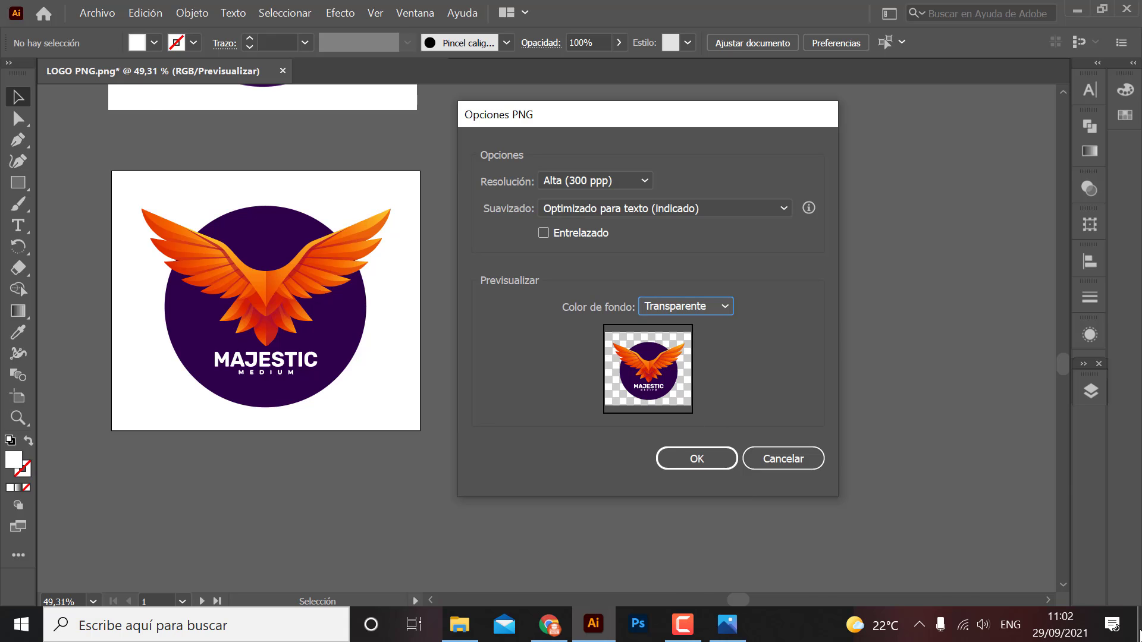
left_click(702, 459)
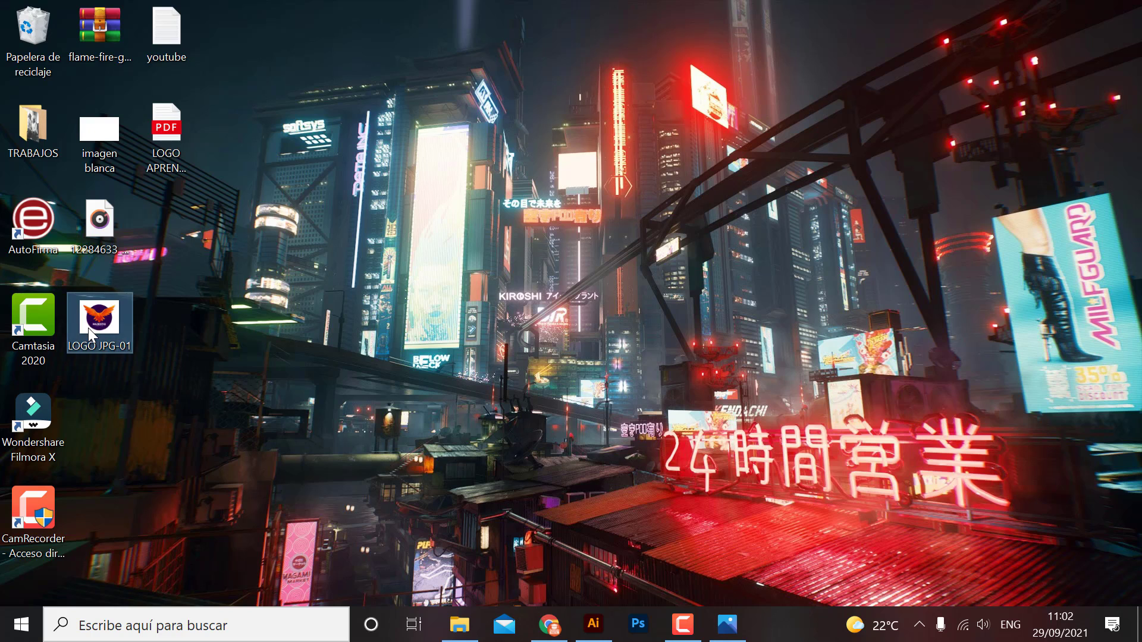
Step: Reconfirm the transparent background in PNG options to complete the LOGO PNG-02 export
left_click(606, 617)
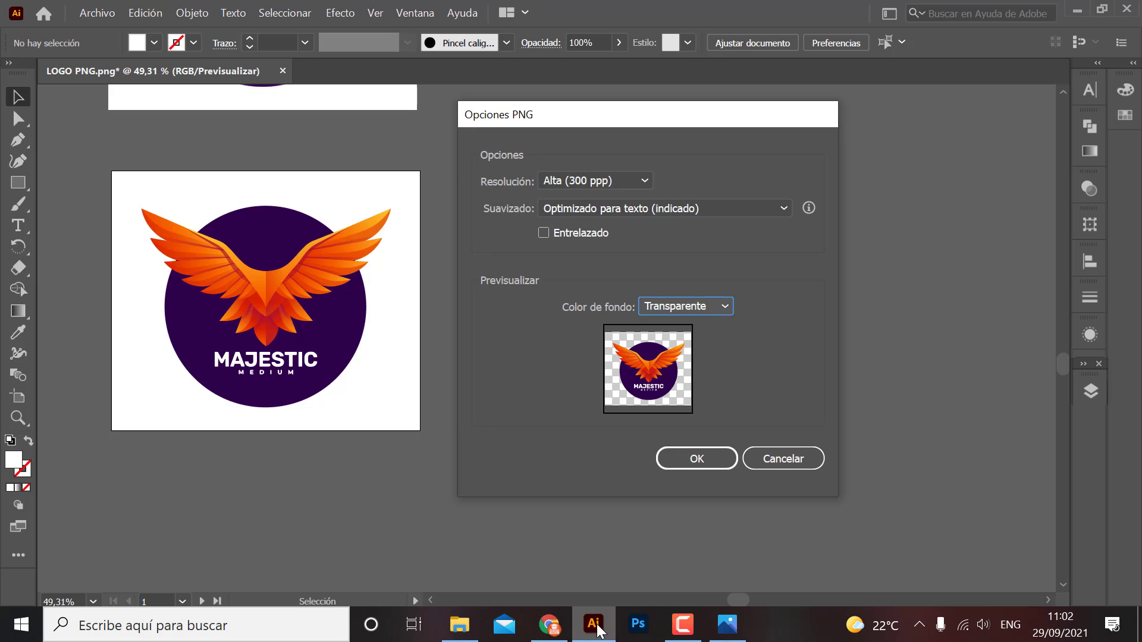
left_click(720, 309)
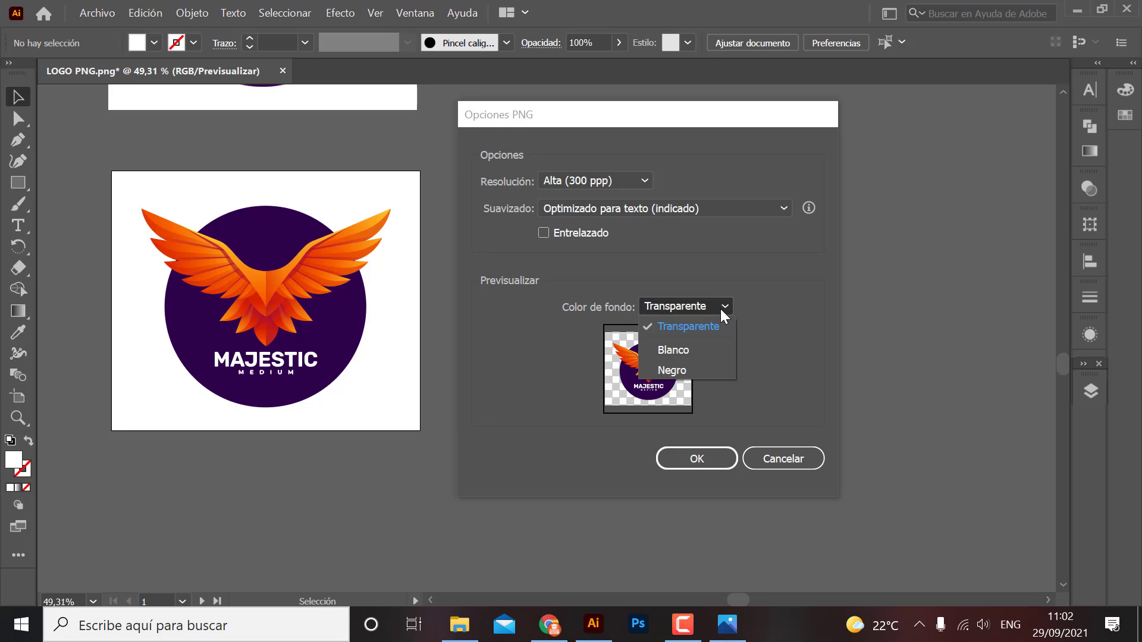
left_click(713, 325)
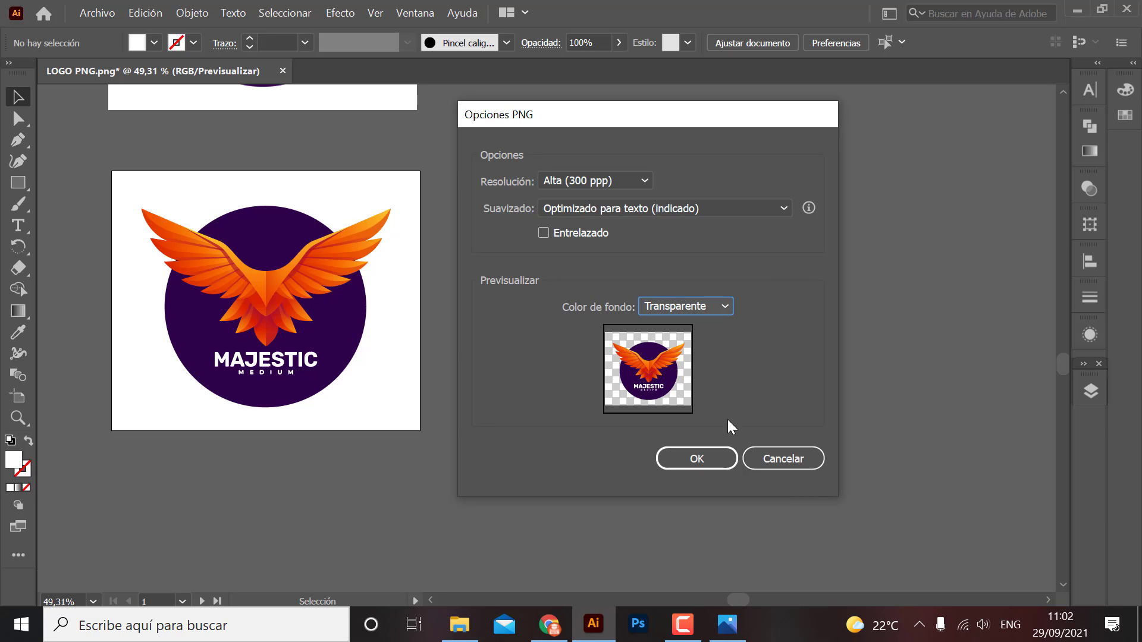
left_click(700, 459)
Step: Drag LOGO PNG-02 from the desktop onto the Illustrator taskbar button
left_click(1140, 625)
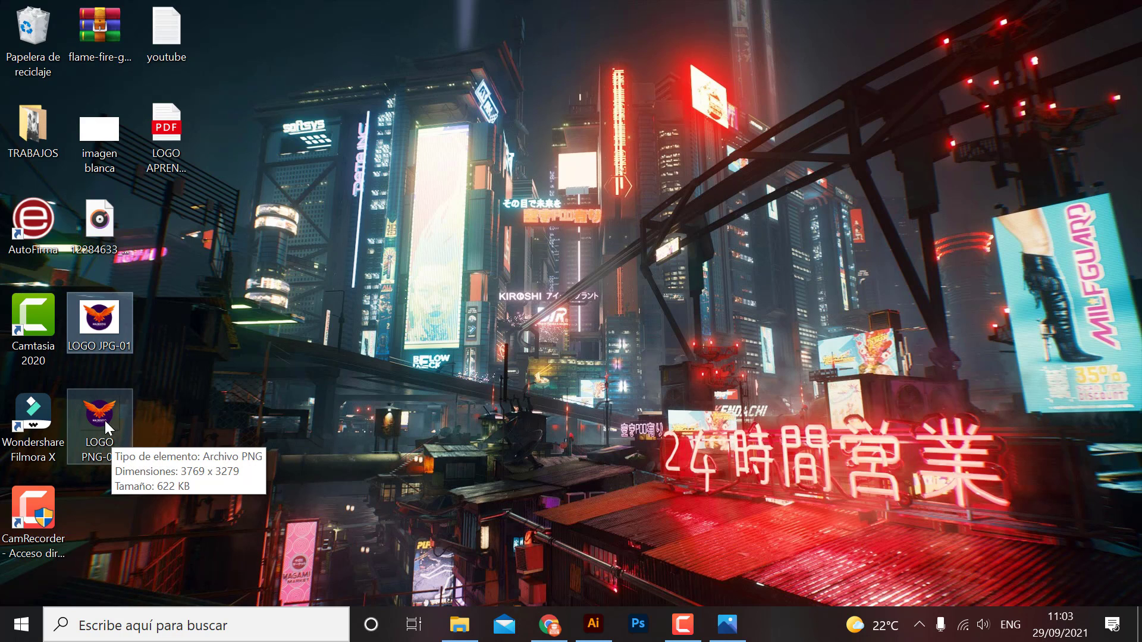
mouse_move(99, 419)
mouse_move(92, 419)
left_mouse_down()
mouse_move(598, 633)
mouse_move(637, 102)
left_mouse_up()
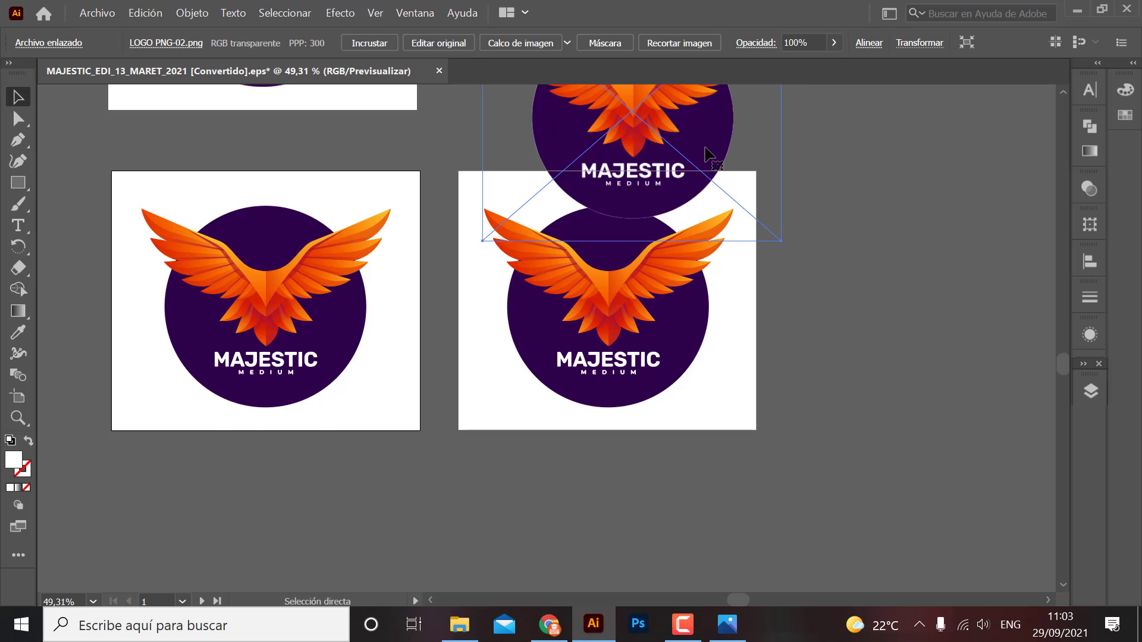
Step: Position the transparent LOGO PNG-02 image beside the white-backed JPG logo above the artboards
key("ctrl+minus")
key("ctrl+minus")
key("ctrl+minus")
mouse_move(546, 327)
left_mouse_down()
mouse_move(543, 310)
mouse_move(597, 354)
mouse_move(670, 370)
left_mouse_up()
key("ctrl+space")
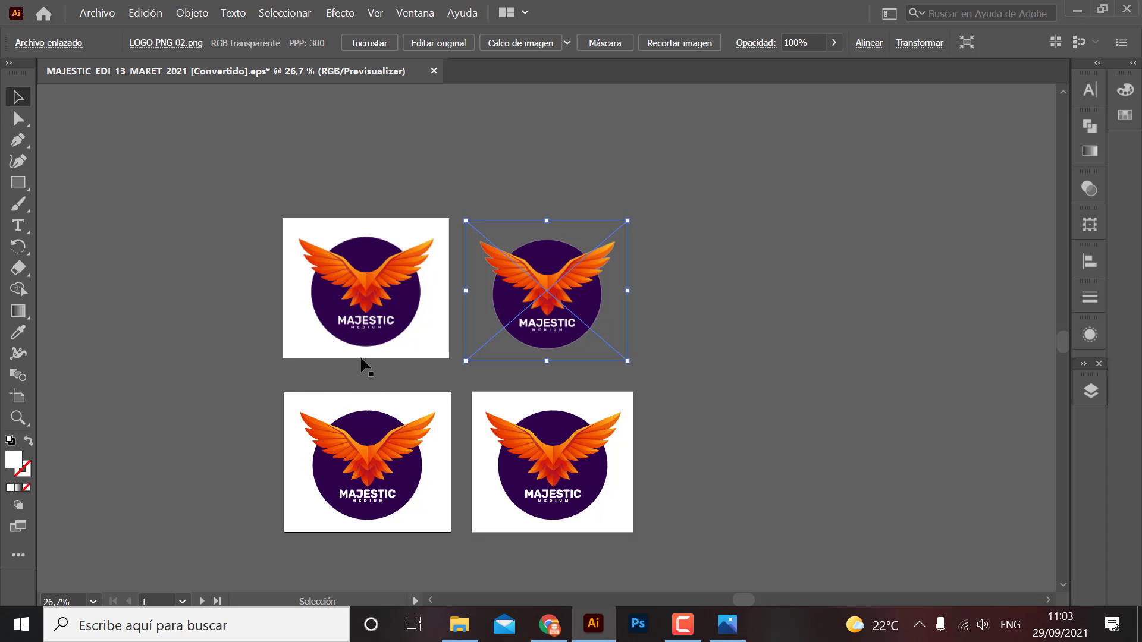
key("ctrl+minus")
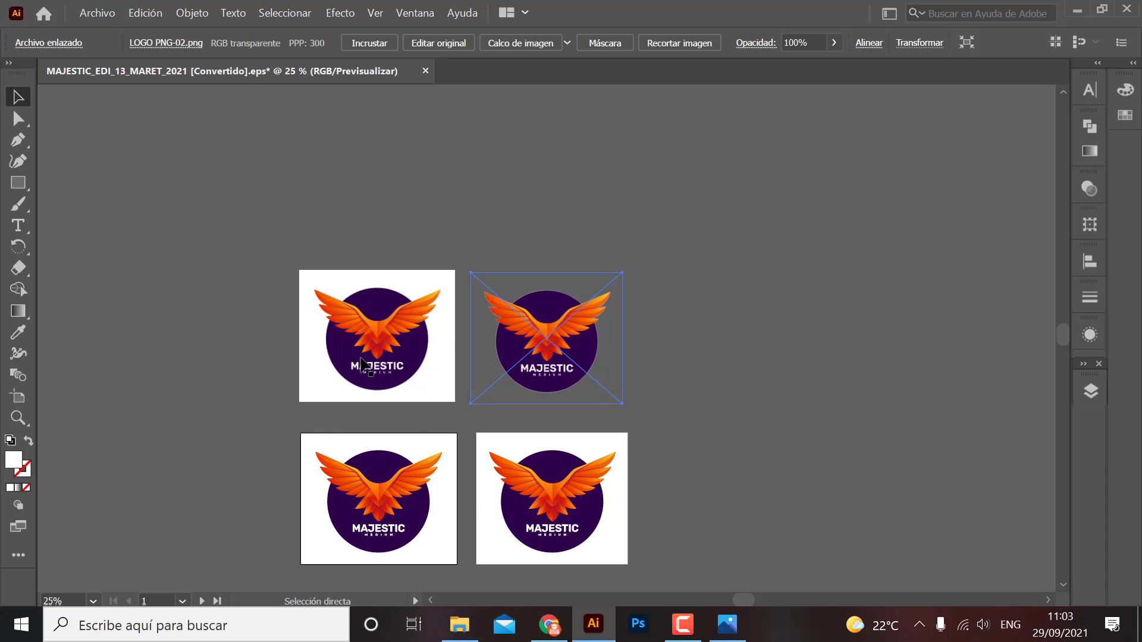
left_click(424, 233)
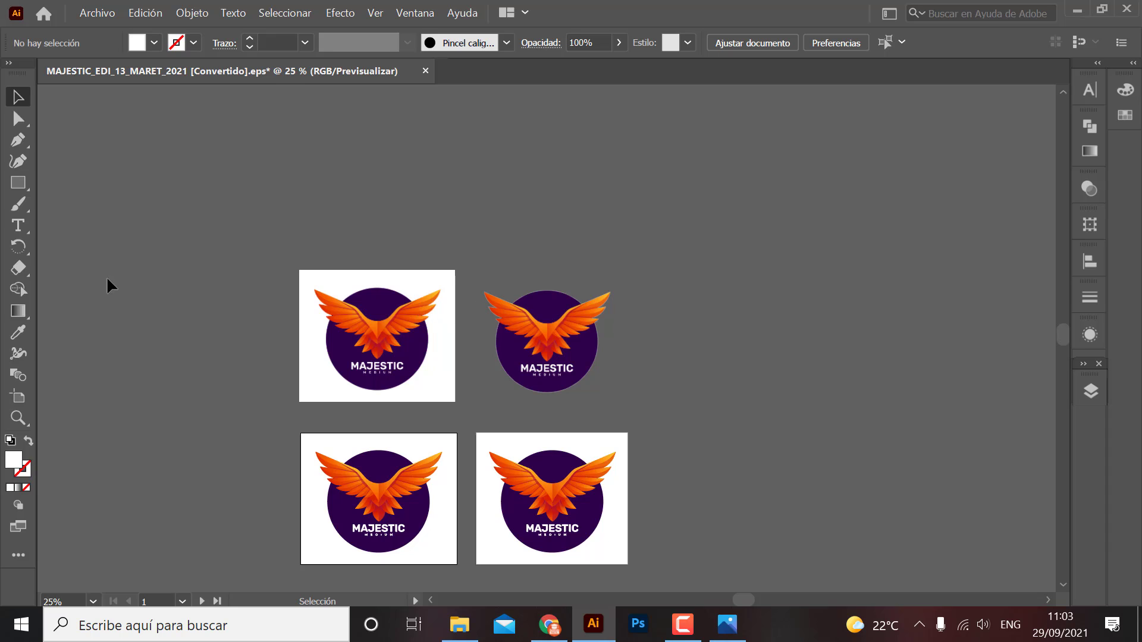
Step: Draw a large rectangle over the two logos and fill it with orange ff4800
left_click_drag(183, 154, 783, 421)
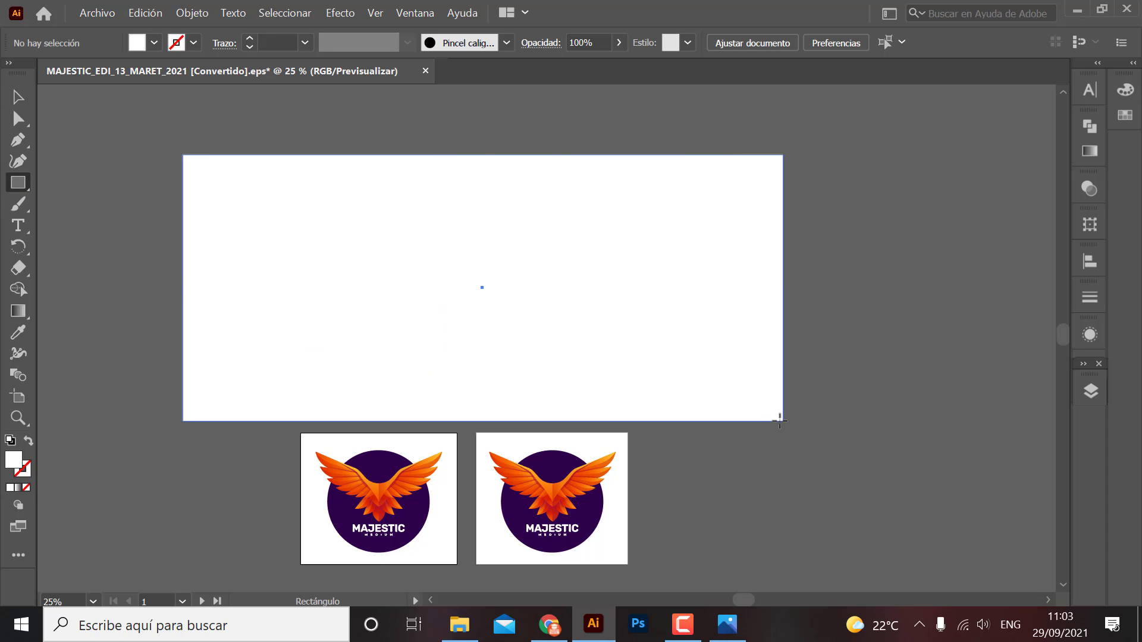
key("v")
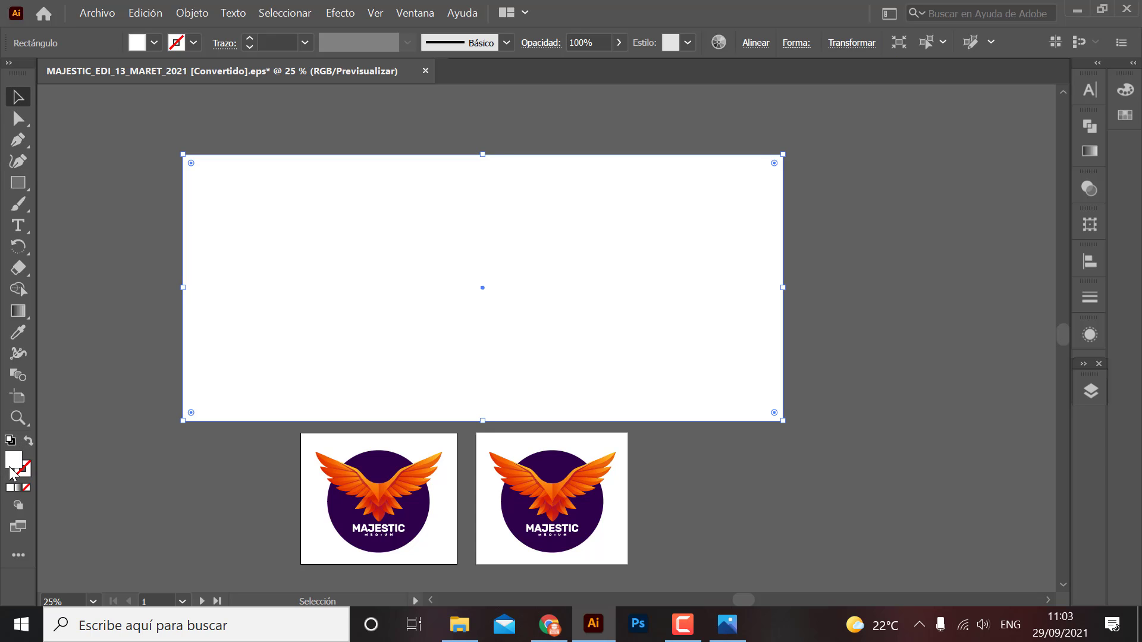
double_click(10, 468)
left_click_drag(777, 369, 776, 407)
left_click_drag(722, 196, 766, 173)
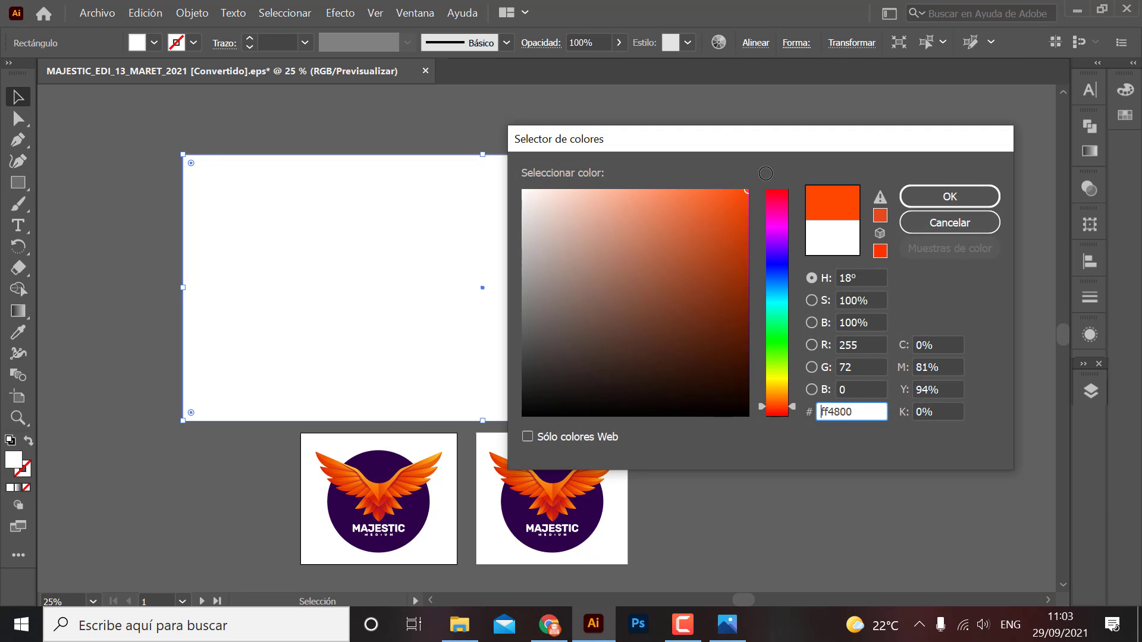
left_click(928, 196)
Step: Send the orange rectangle behind the logos and compare the JPG's white box with the transparent PNG
right_click(522, 226)
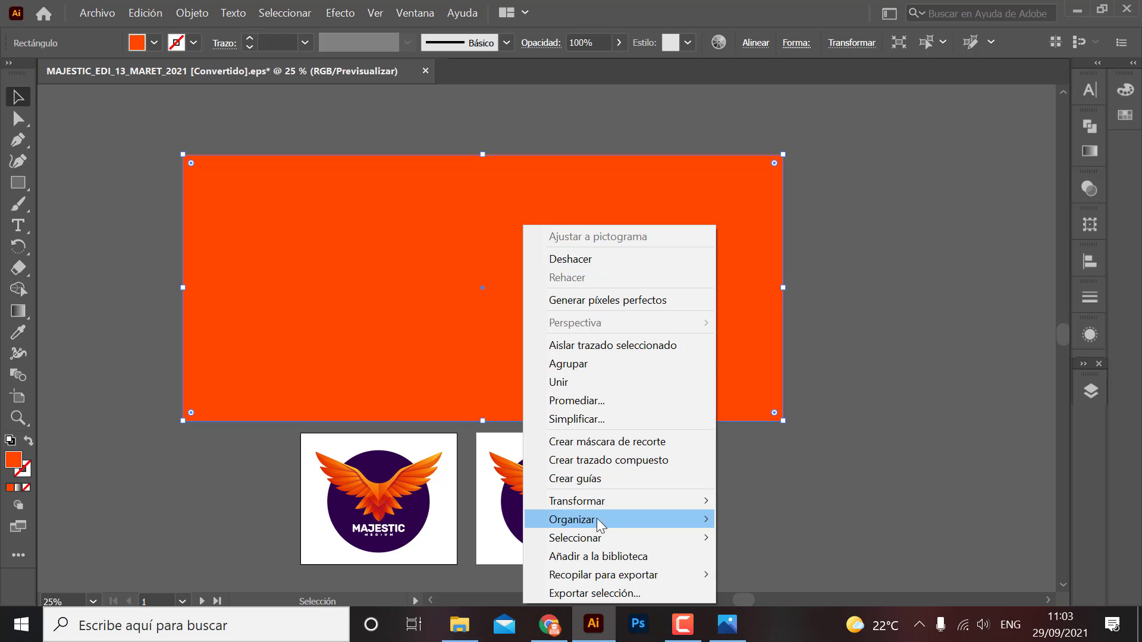
mouse_move(571, 519)
left_click(799, 575)
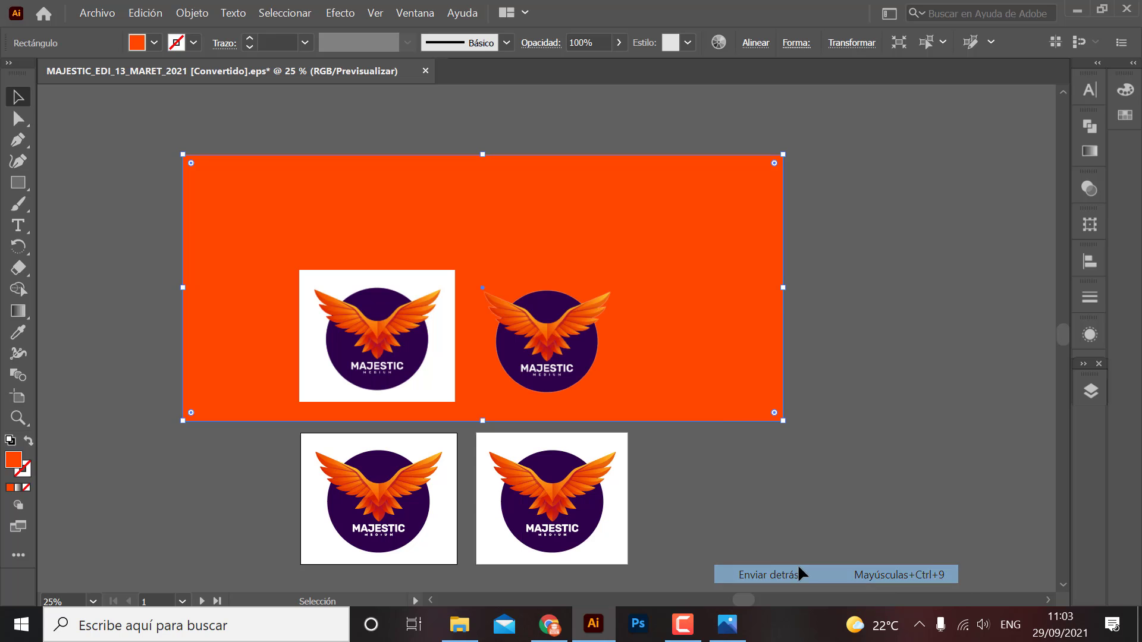
left_click(782, 444)
scroll(503, 323, "up", 3)
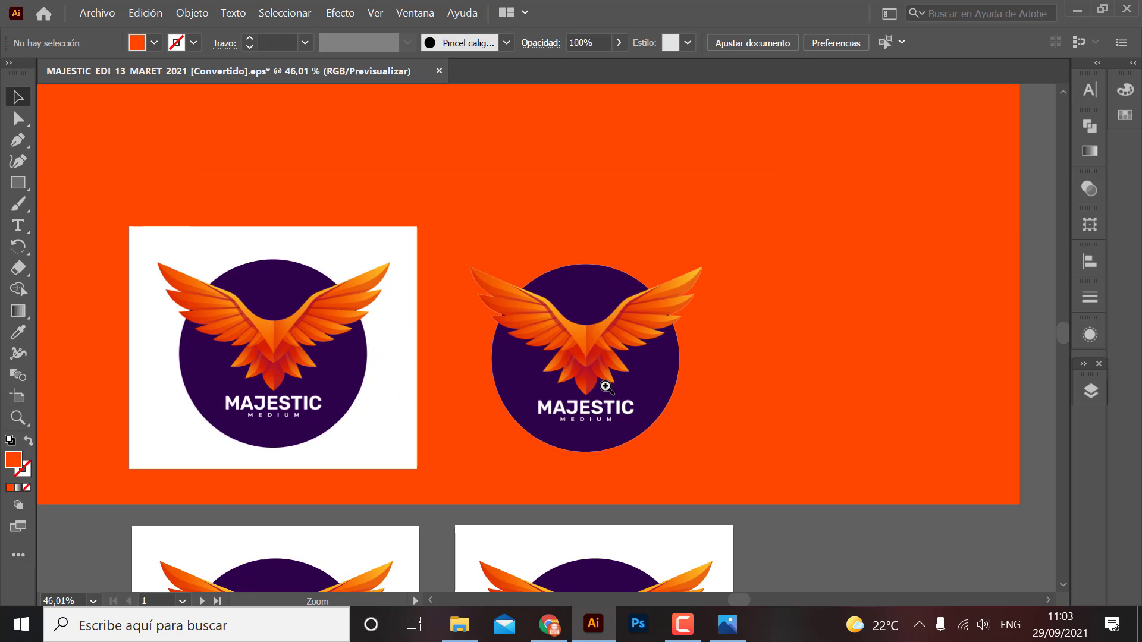
left_click(238, 340)
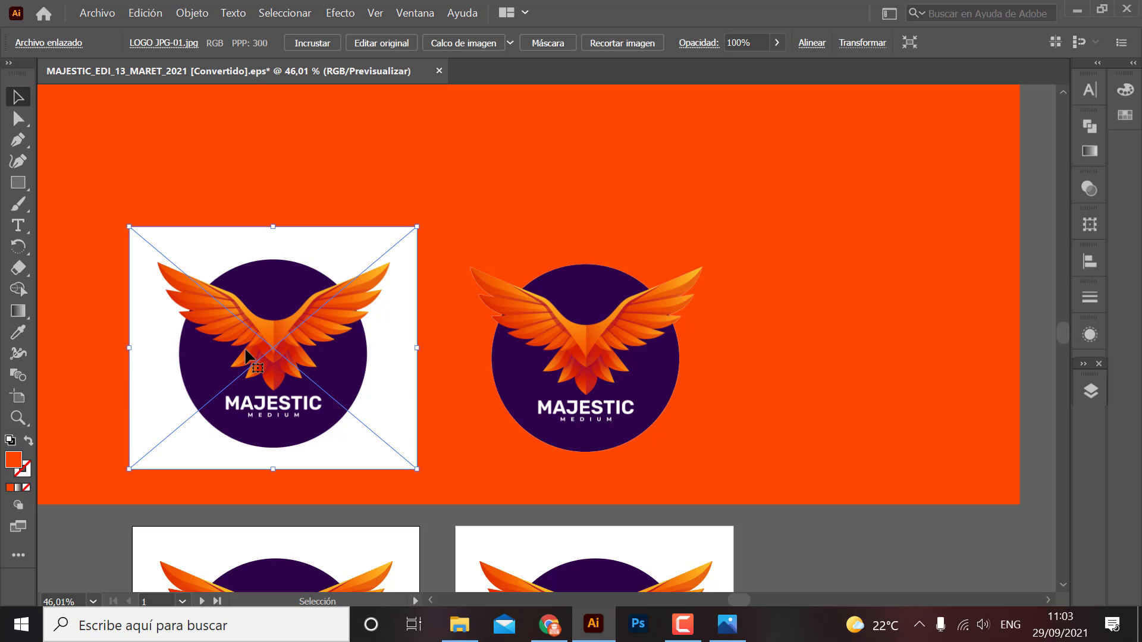
left_click(588, 341)
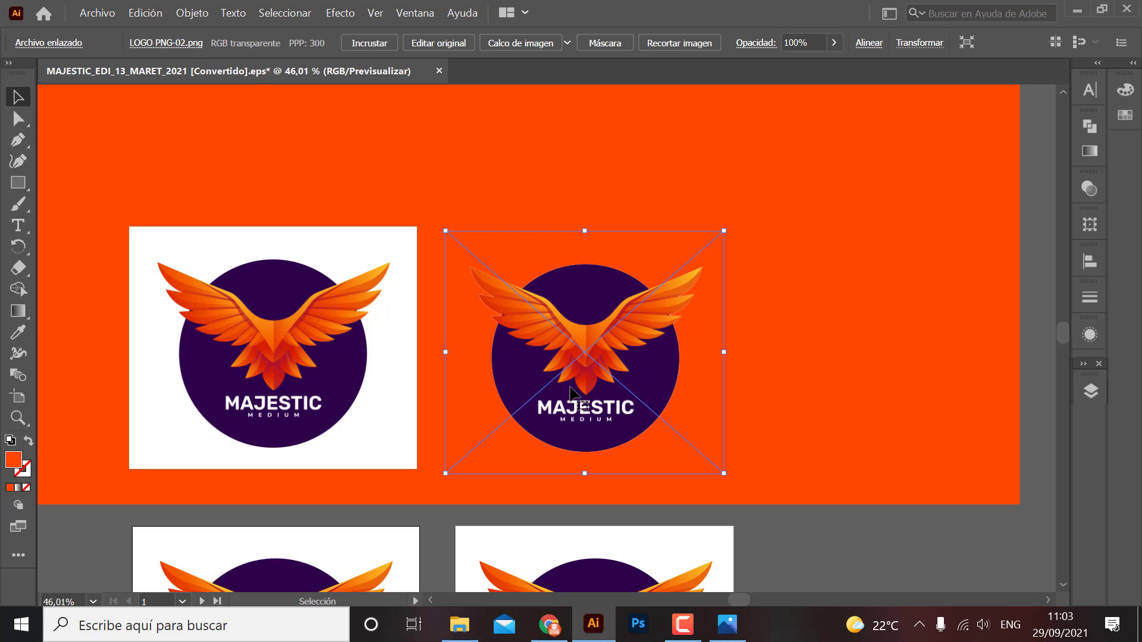
Step: Delete the orange rectangle and both placed PNG and JPG logos
key("ctrl+minus")
left_click(731, 344)
key("Delete")
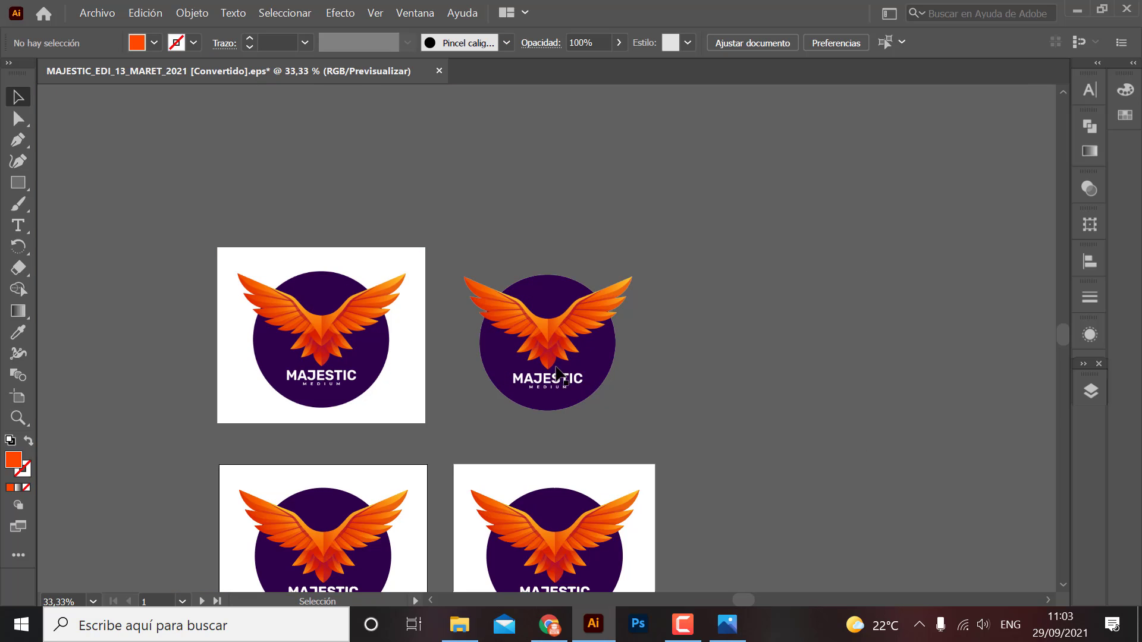
left_click(448, 357)
key("Delete")
left_click(356, 354)
key("Delete")
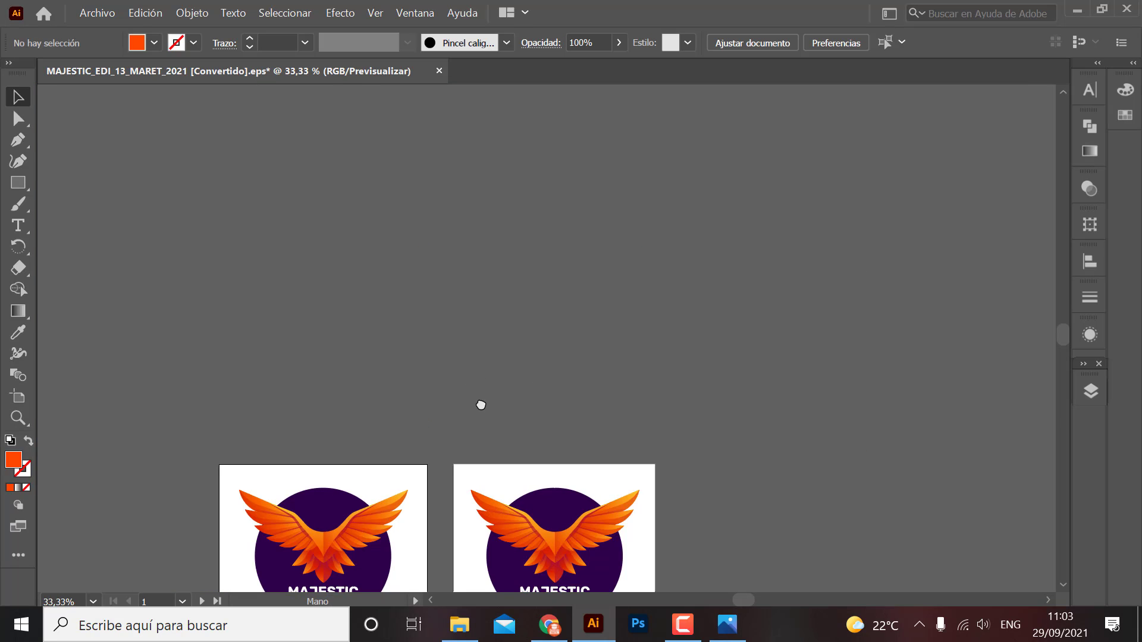
left_click_drag(481, 405, 454, 210)
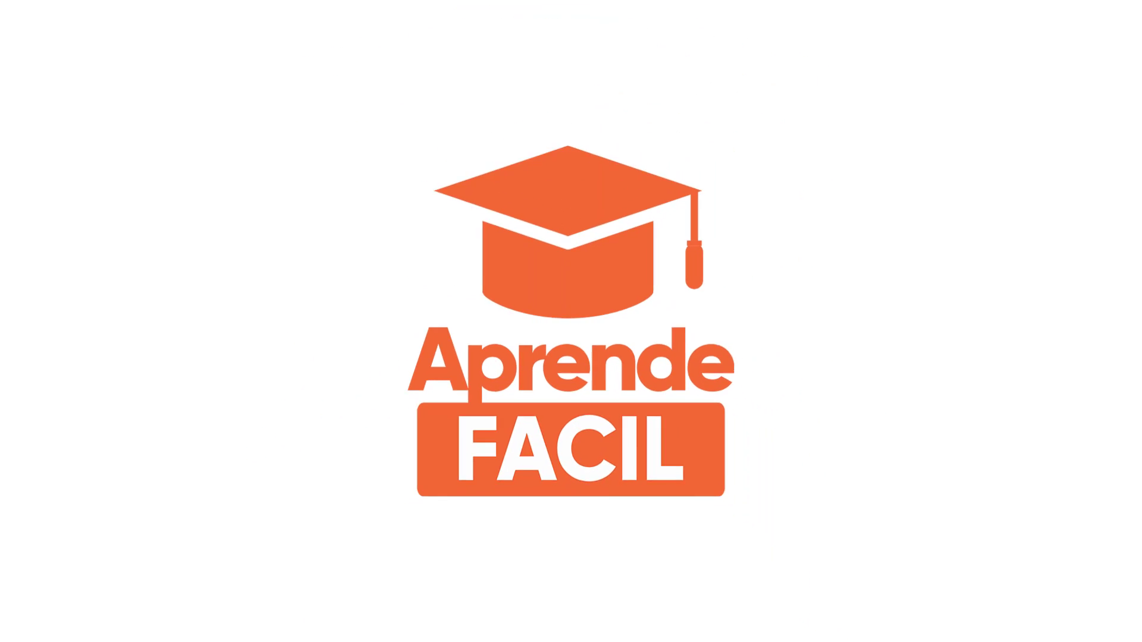